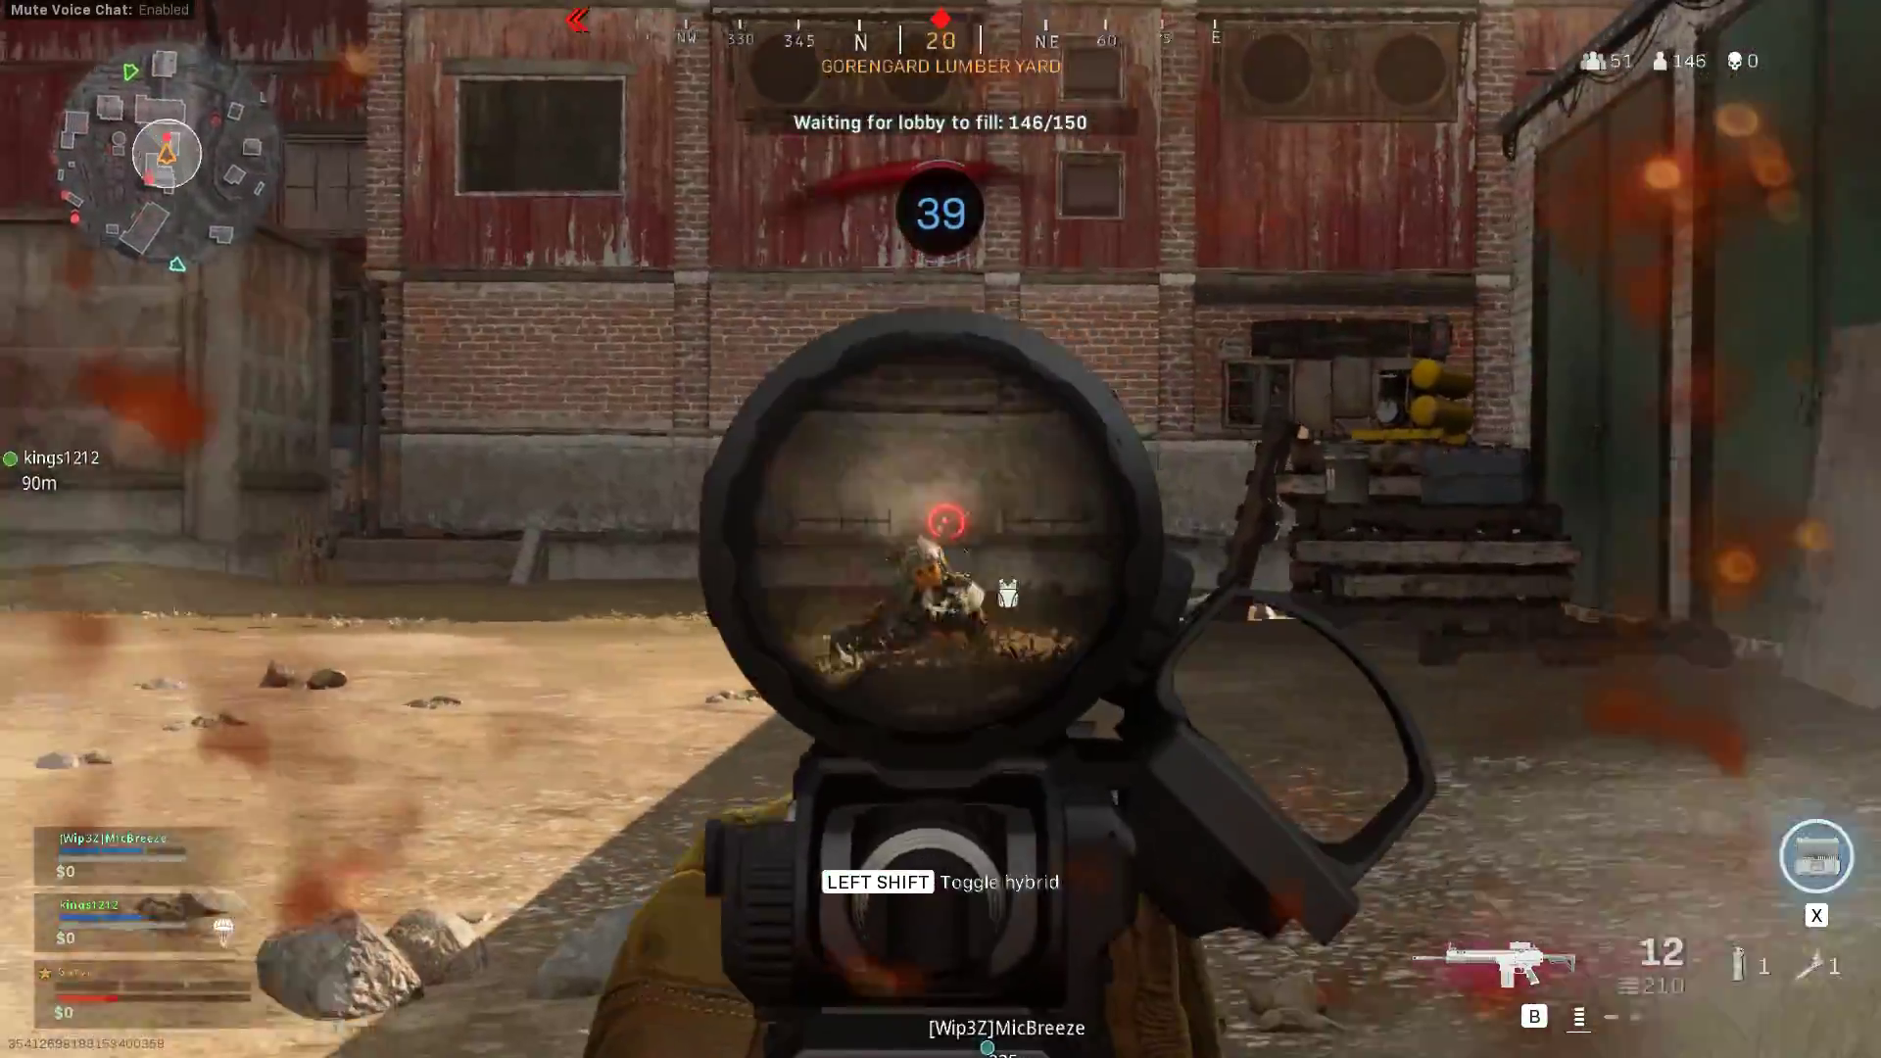
- Aim down sights, fire, reload and finish off the enemy in the lumber yard
left_click(941, 529)
left_click(940, 529)
right_click(940, 529)
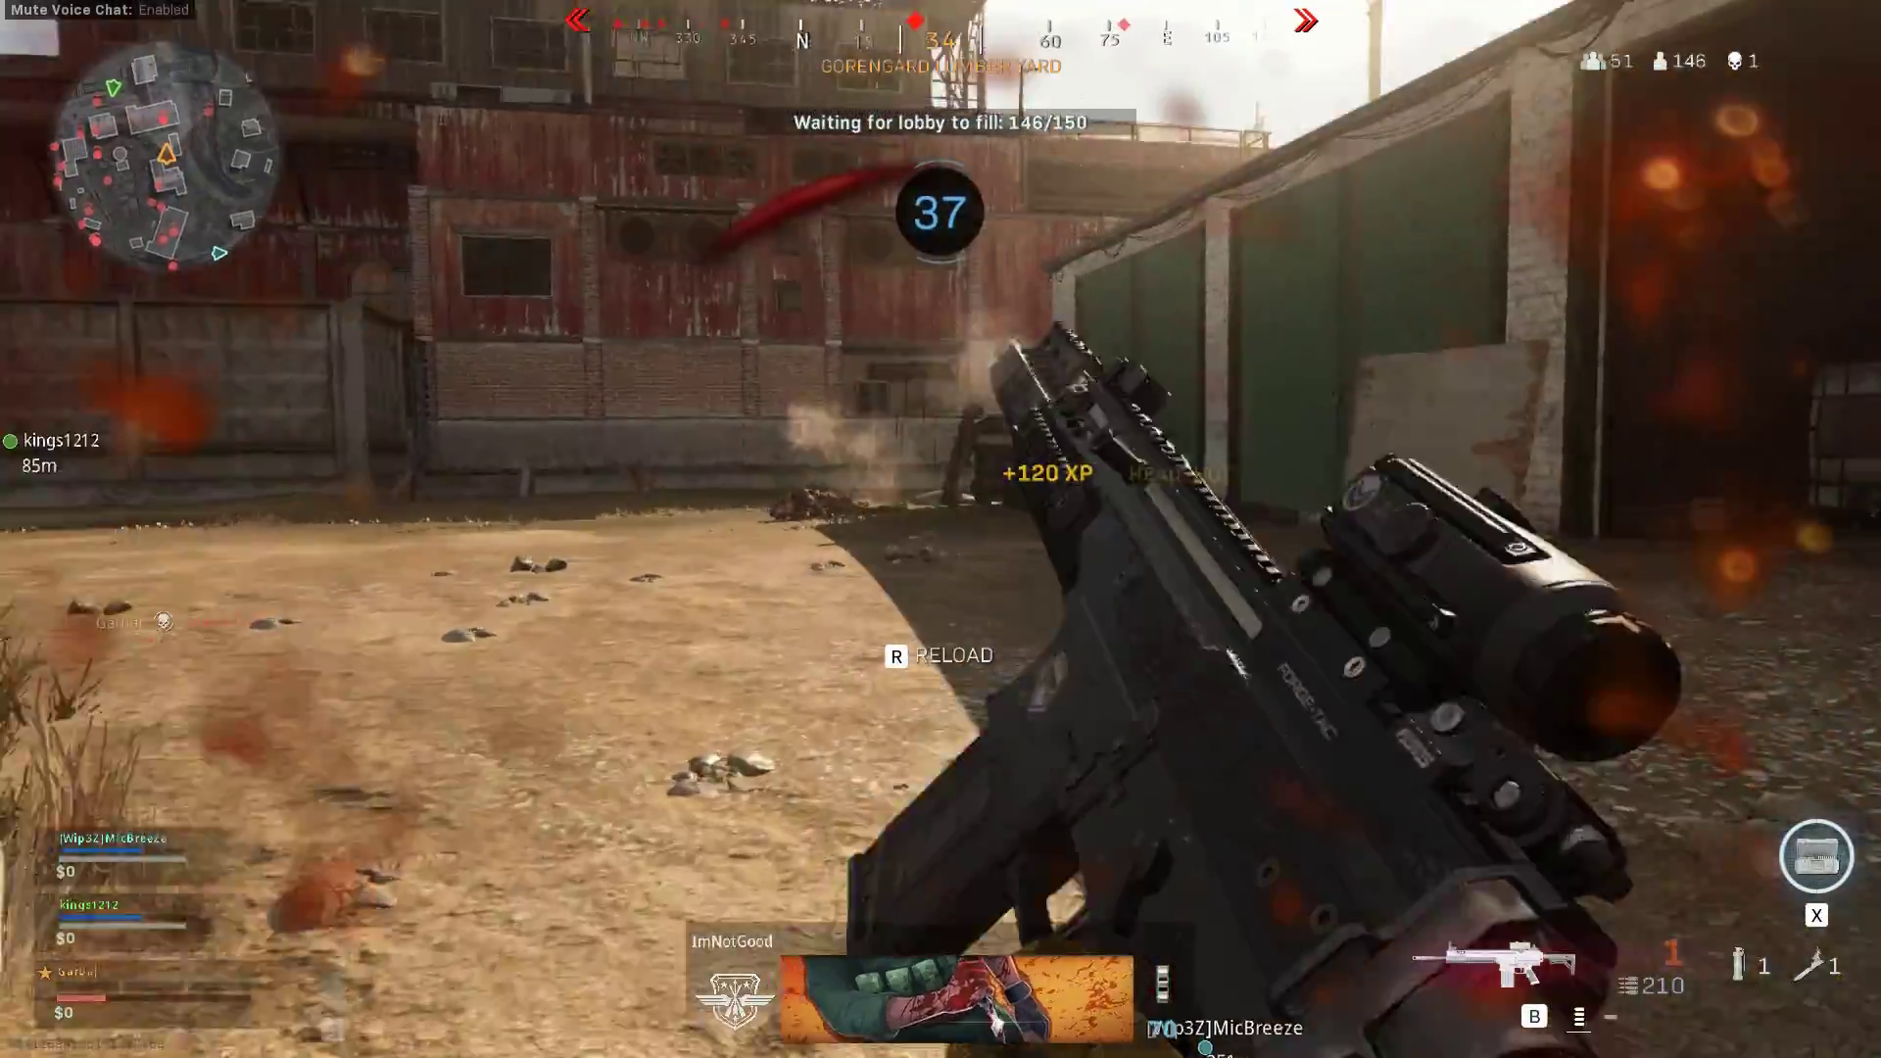
key("r")
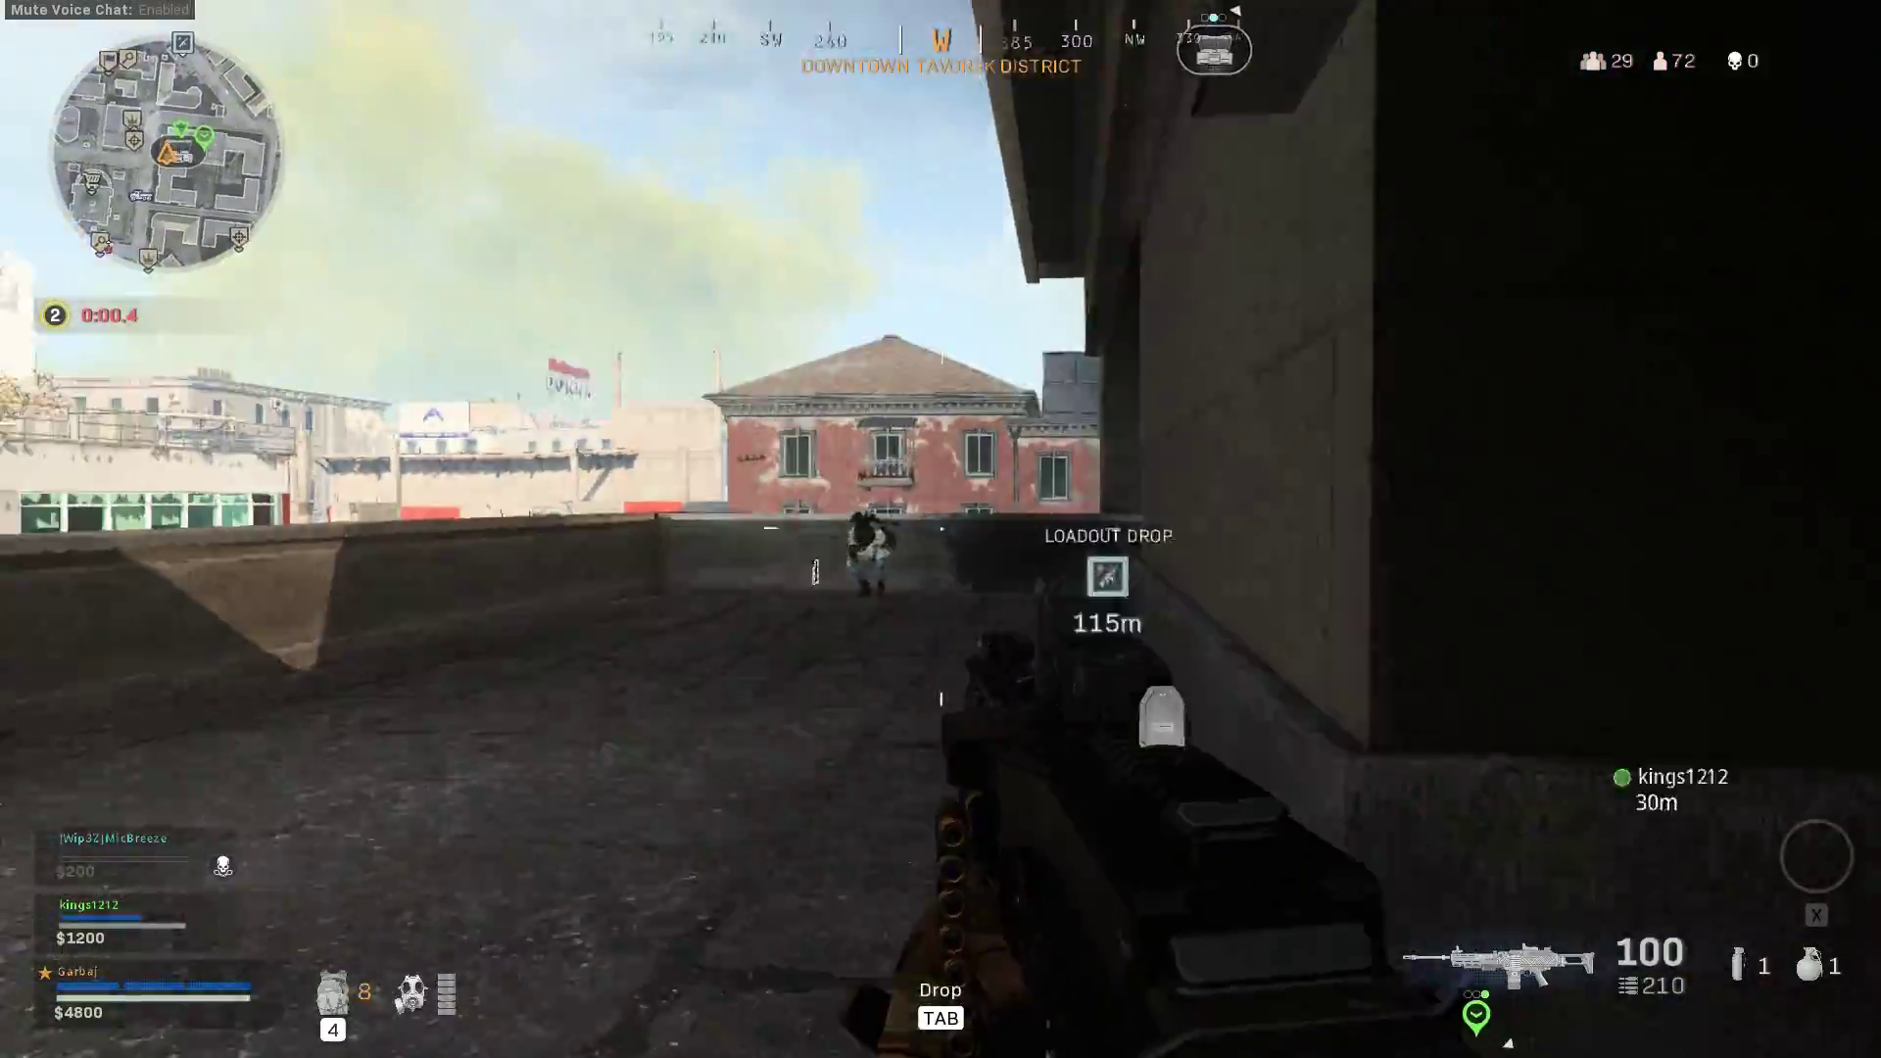
right_click(941, 529)
- Fire repeatedly at the enemy across the rooftop until they go down
left_click(940, 529)
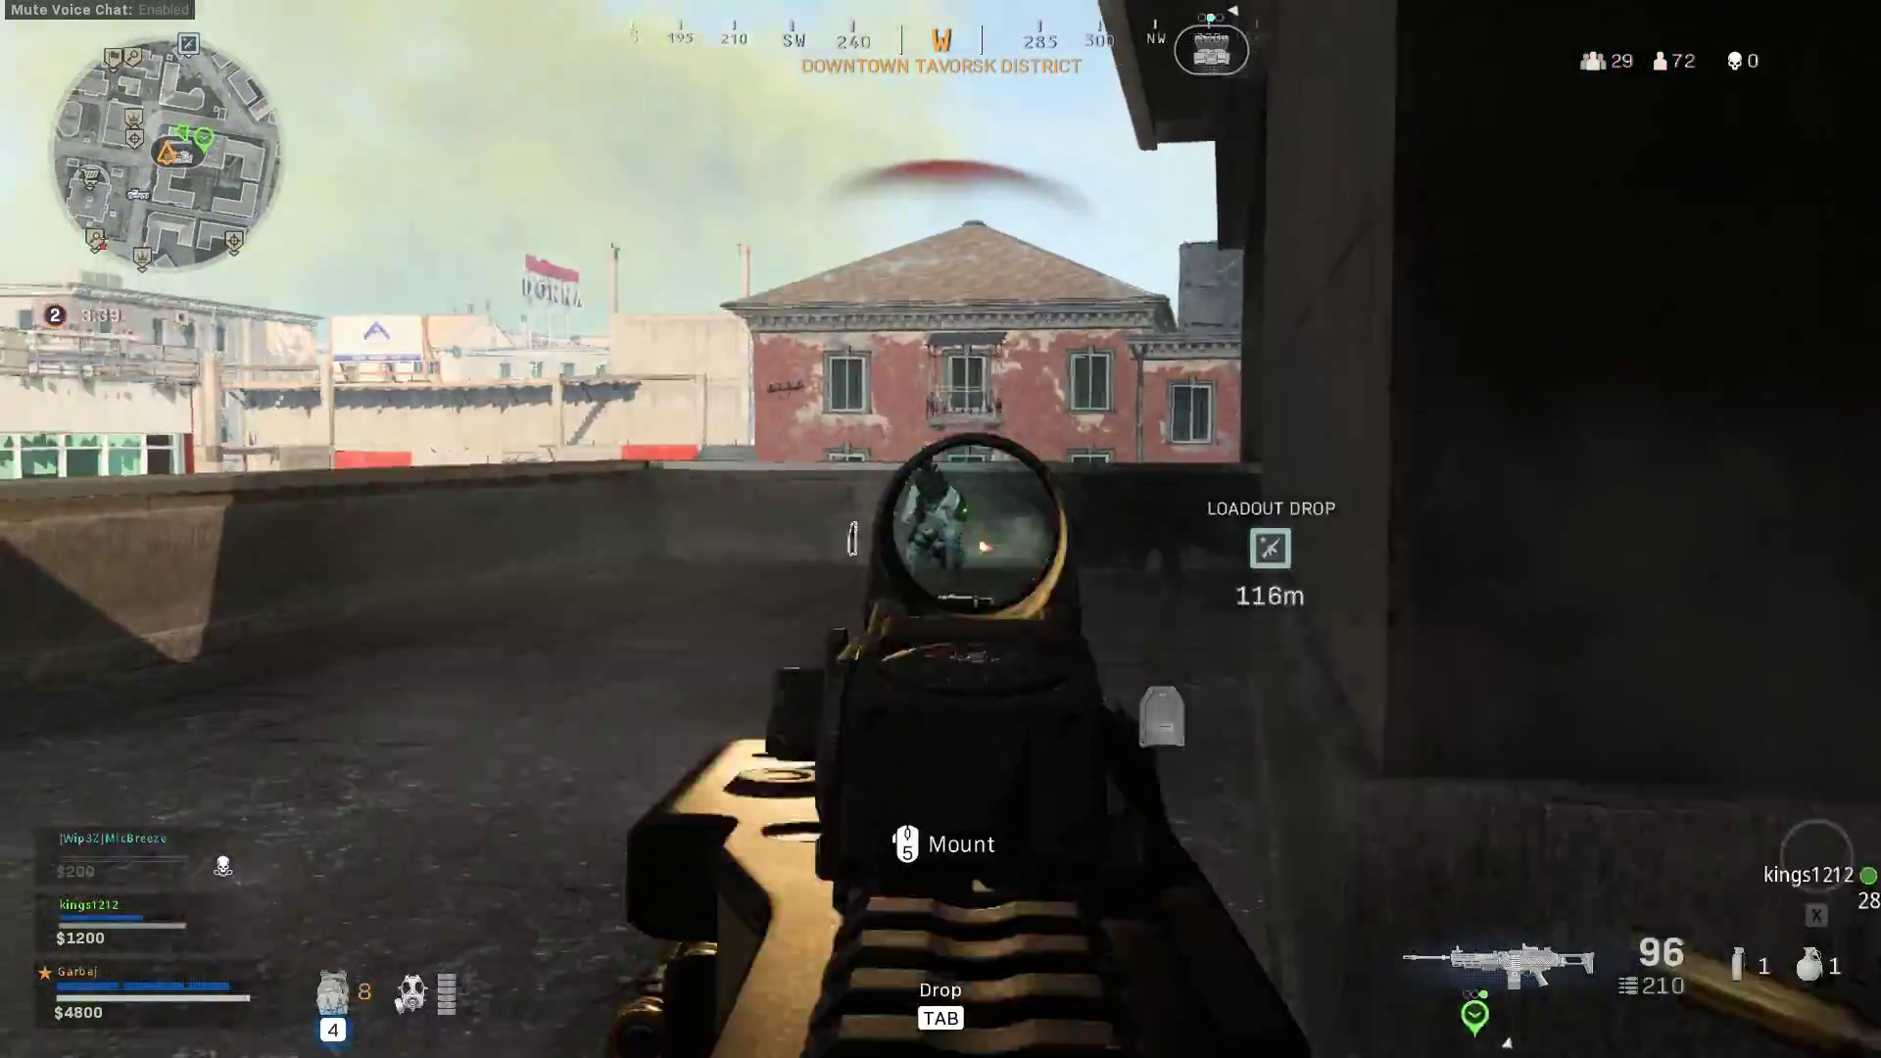
left_click(940, 529)
left_click(941, 529)
left_click(941, 529)
left_click(941, 529)
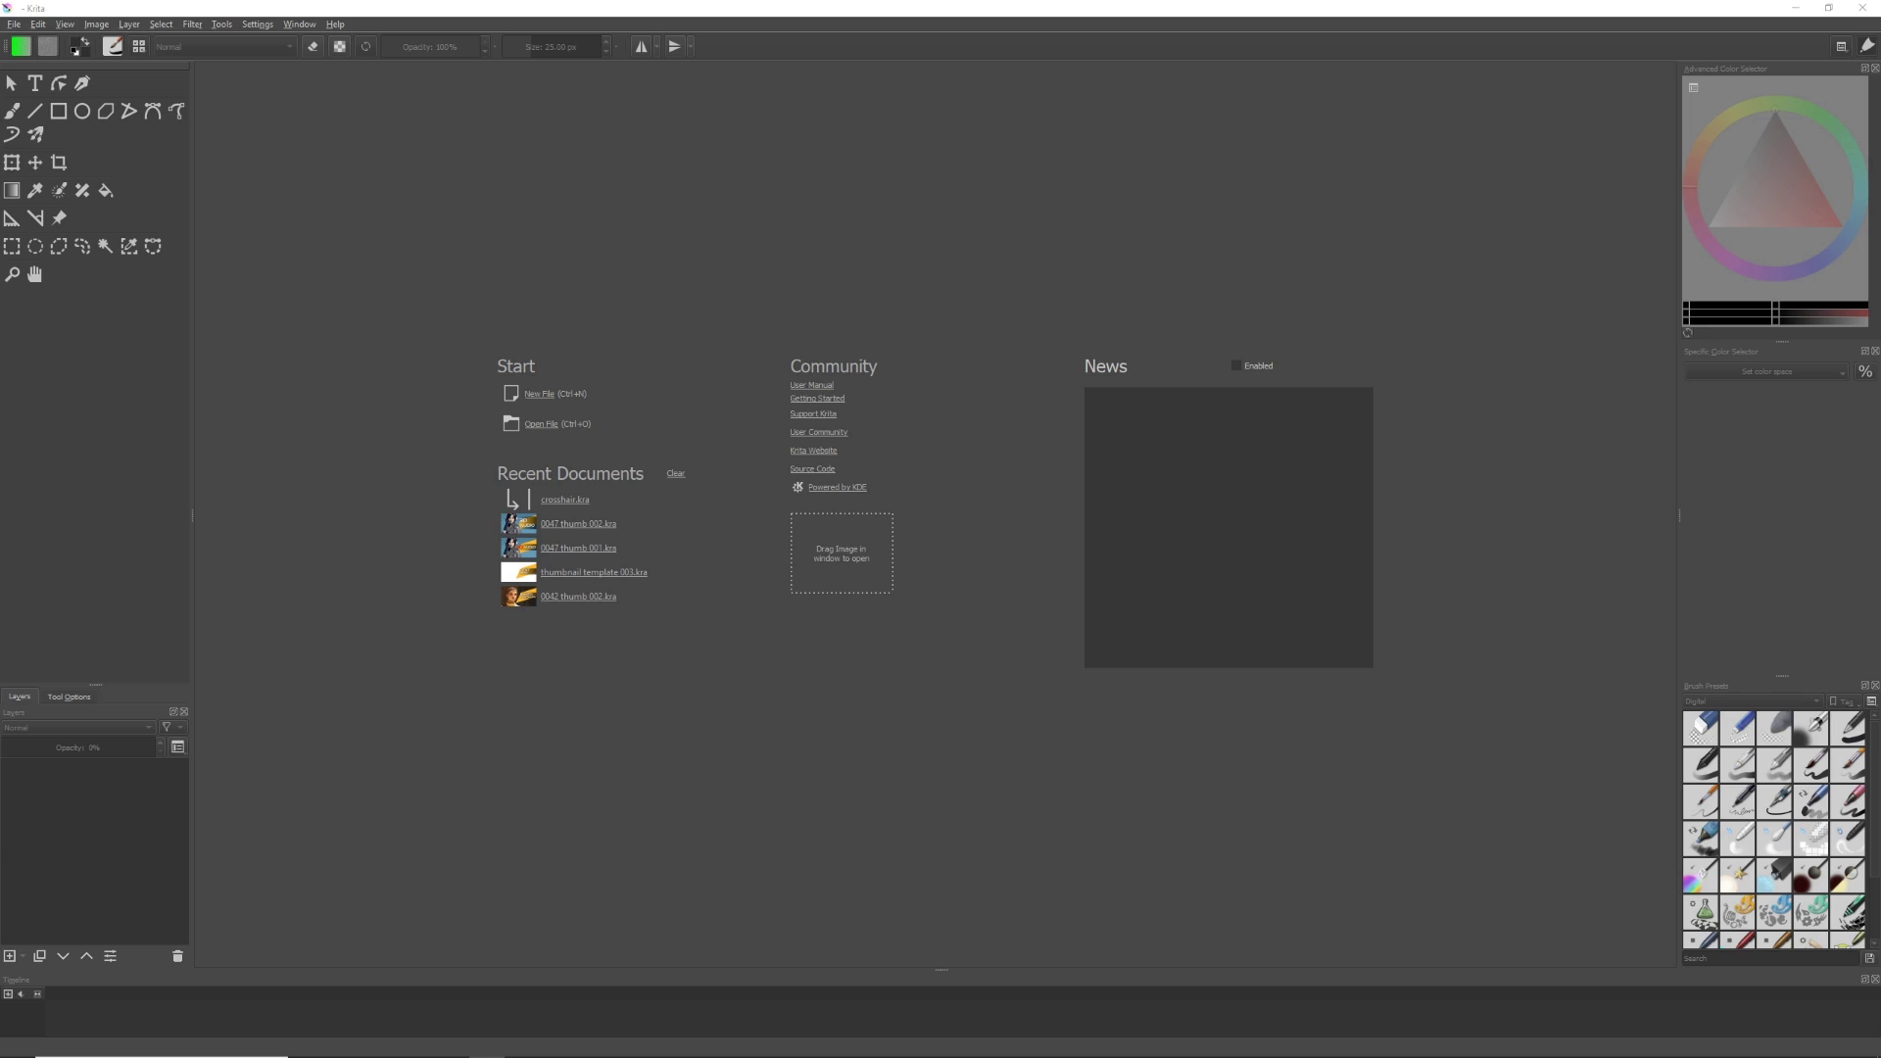
- Create a new Krita document 40 px wide and 40 px high
left_click(543, 394)
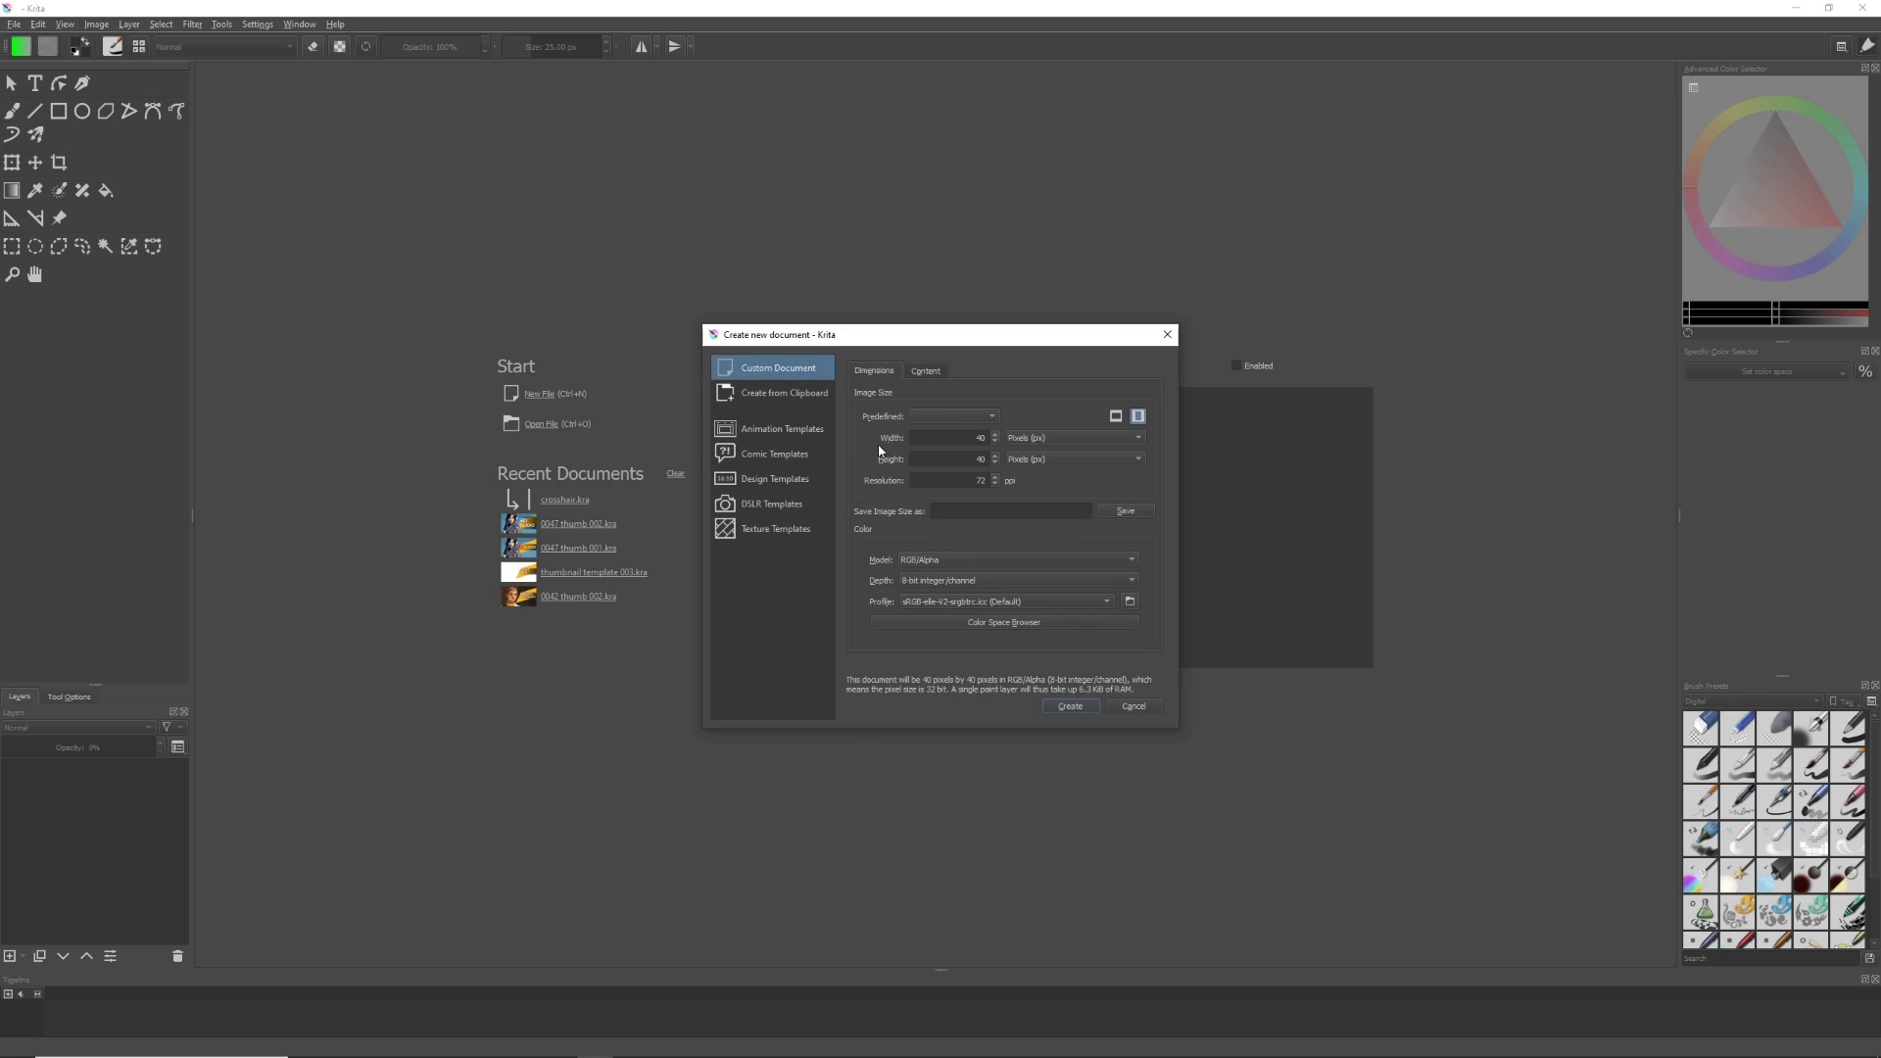
left_click_drag(946, 437, 988, 461)
key("Return")
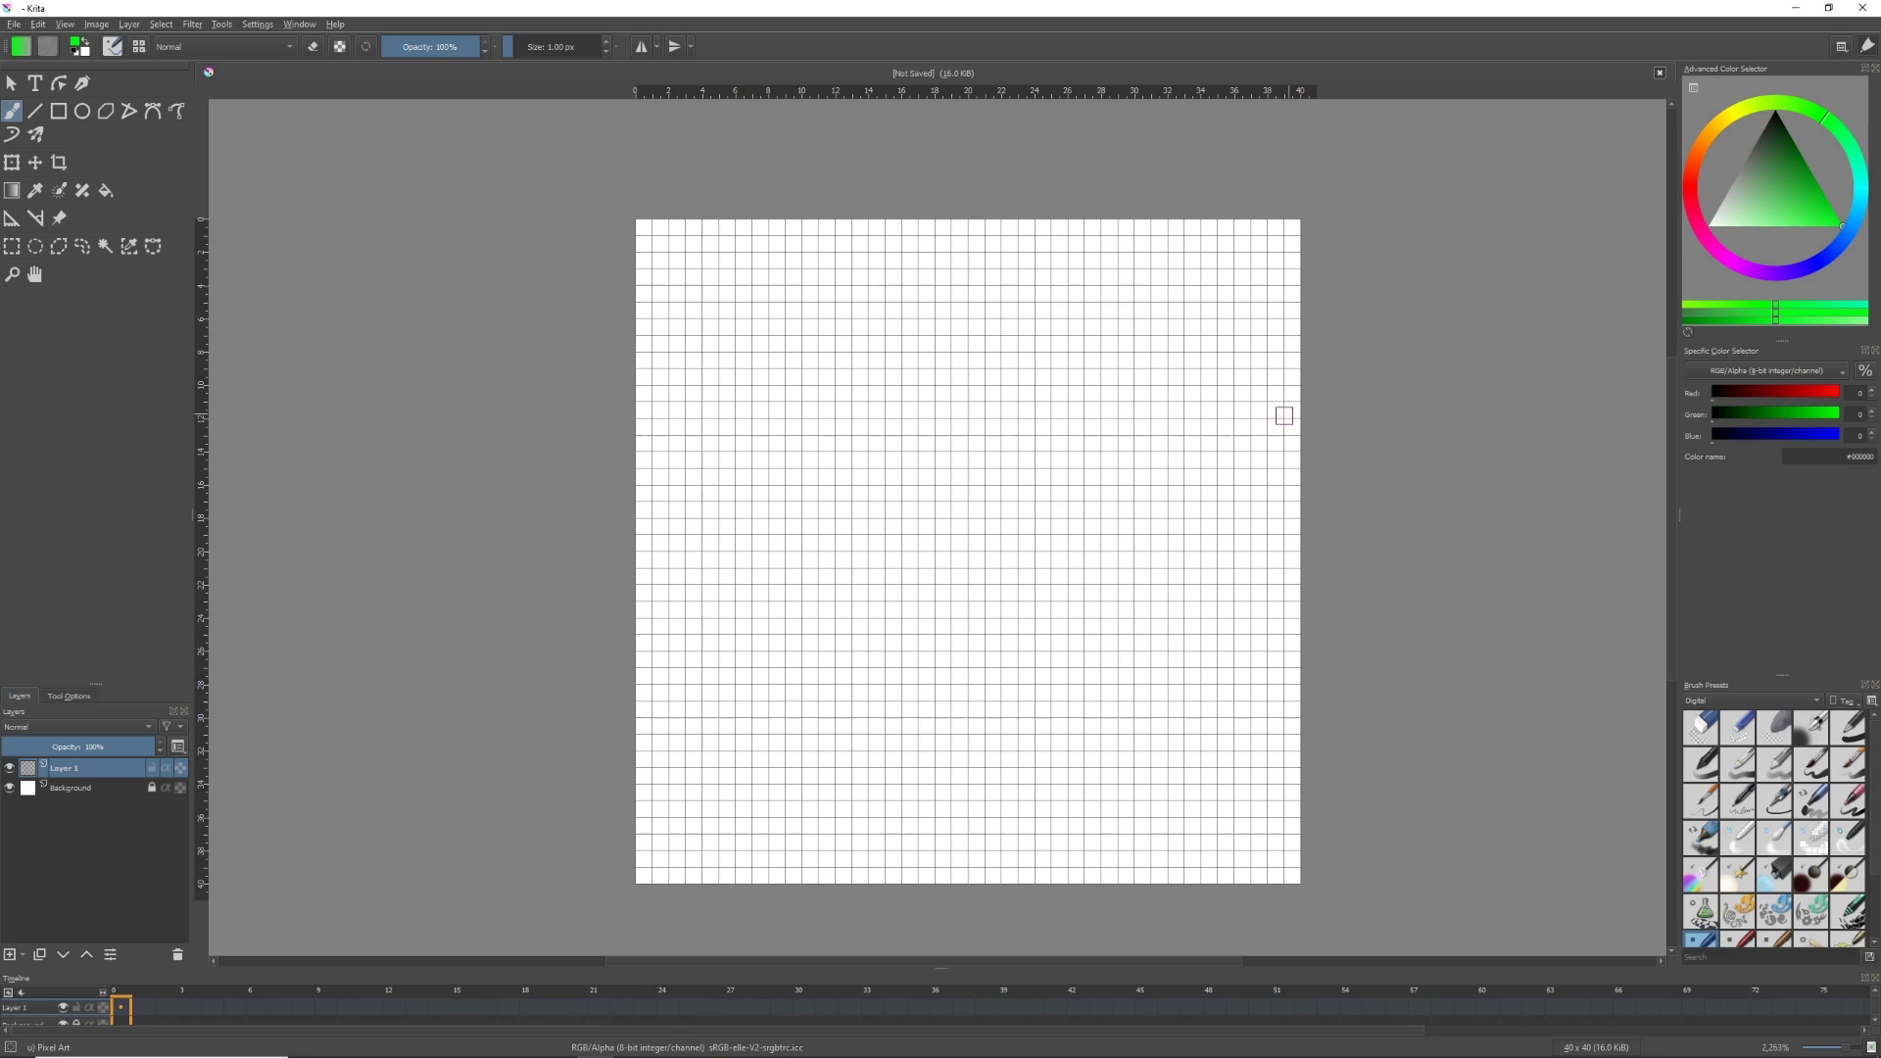
- Draw bright green vertical and horizontal line bars crossing the canvas centre
left_click(35, 111)
left_click_drag(1826, 120, 1824, 117)
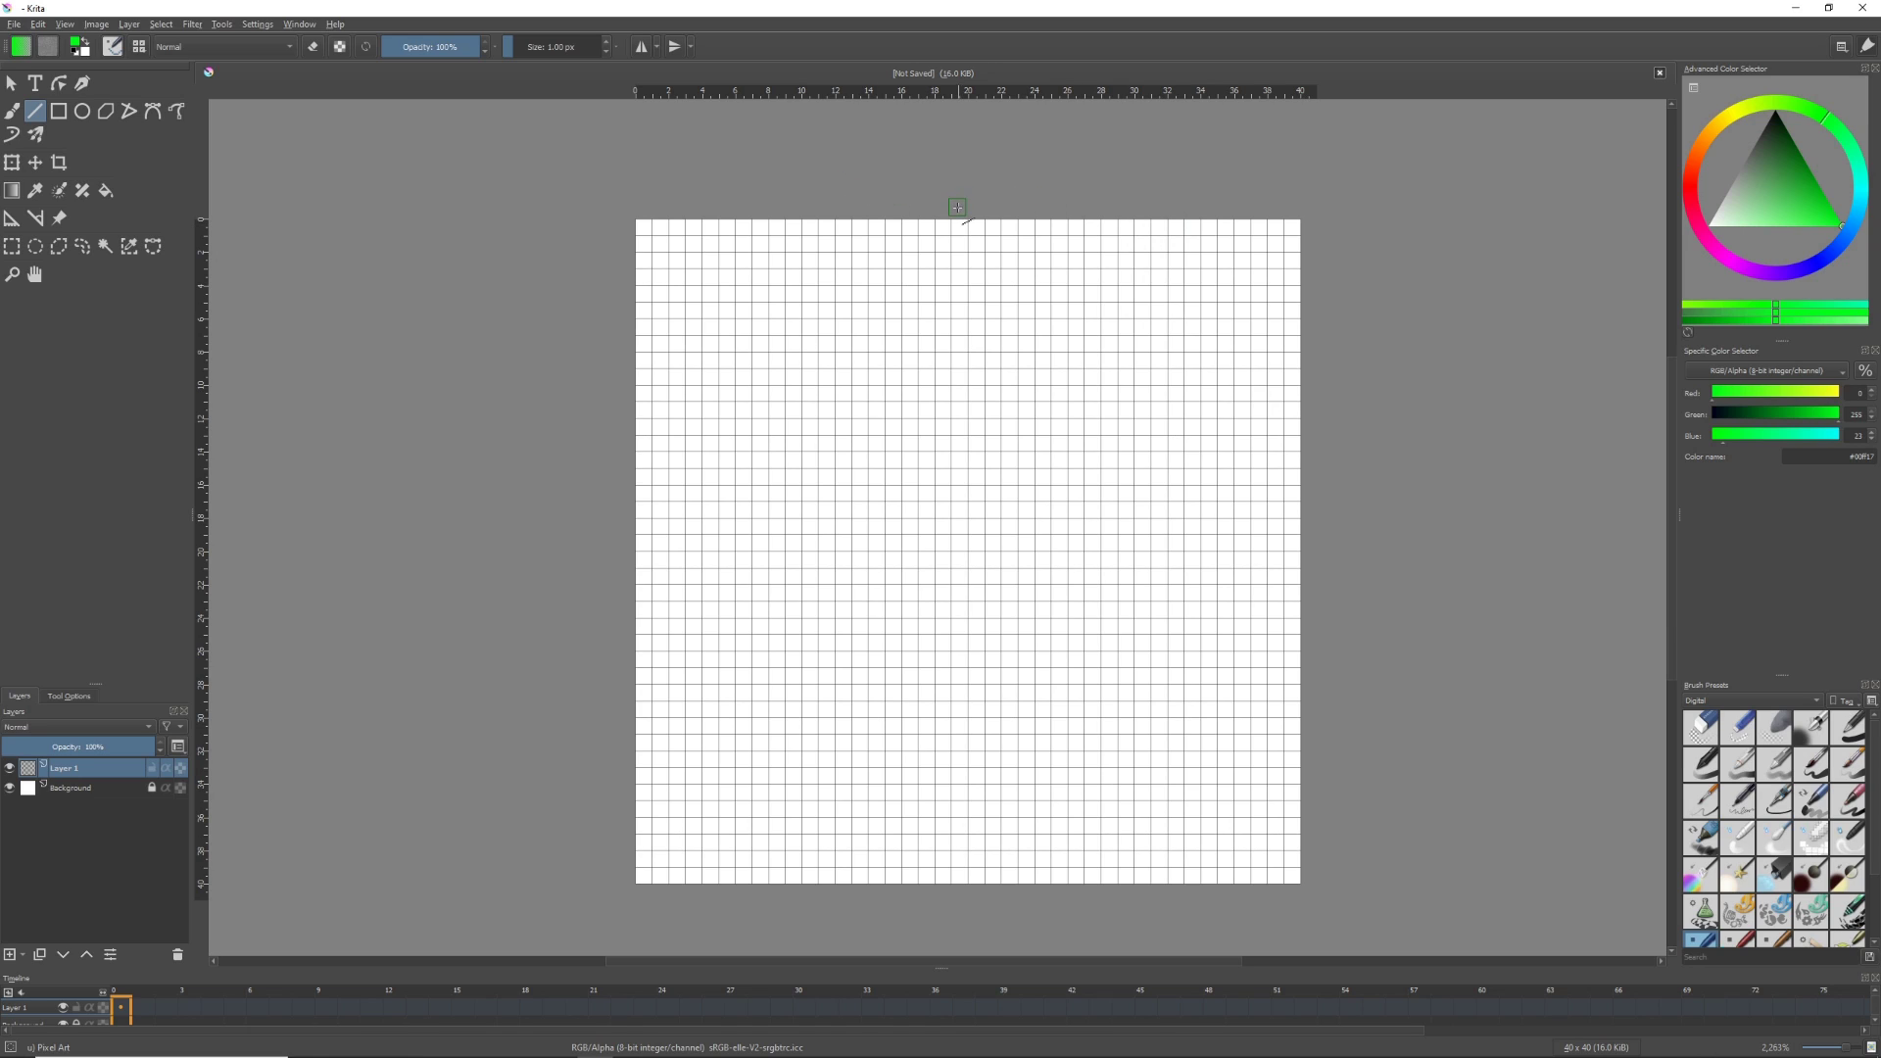
left_click_drag(975, 205, 977, 838)
left_click_drag(627, 544, 1372, 543)
left_click_drag(627, 561, 1371, 560)
- Turn off the grid, hide the Background layer for transparency, and open the File menu
left_click(65, 24)
left_click(98, 249)
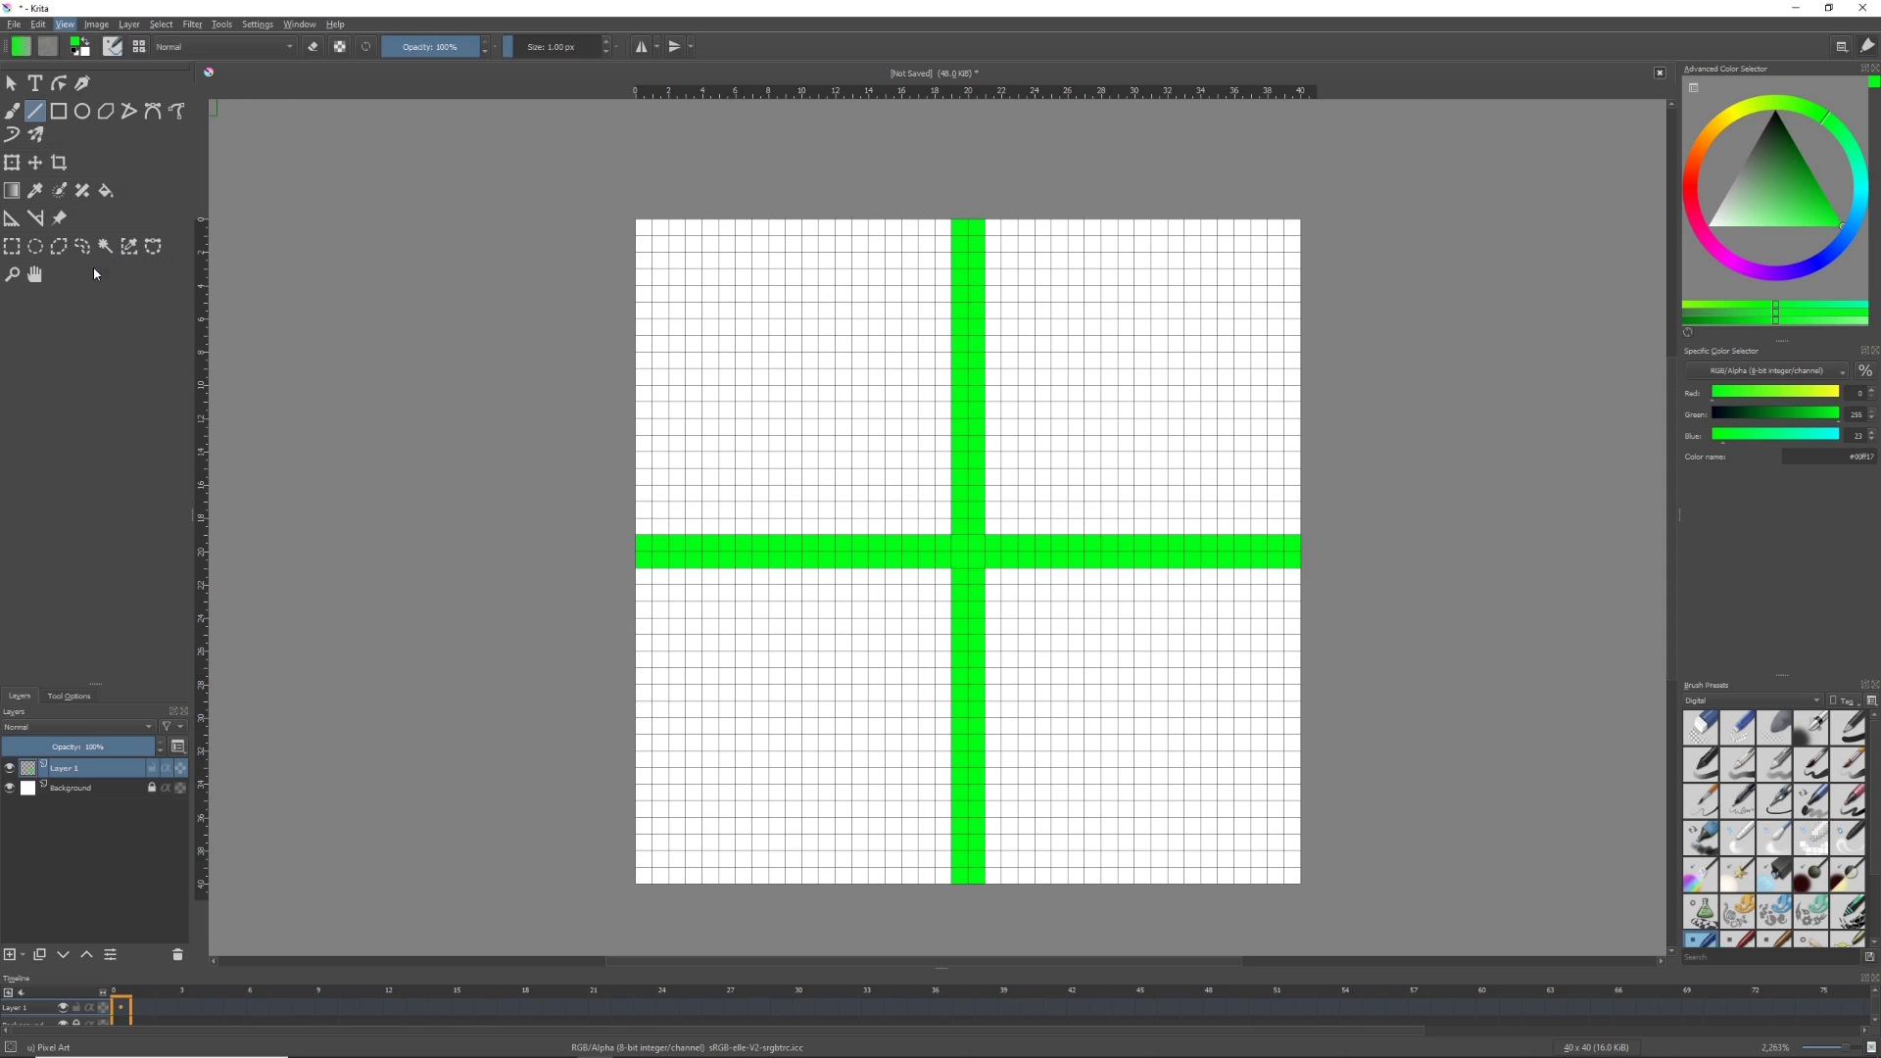
left_click(8, 789)
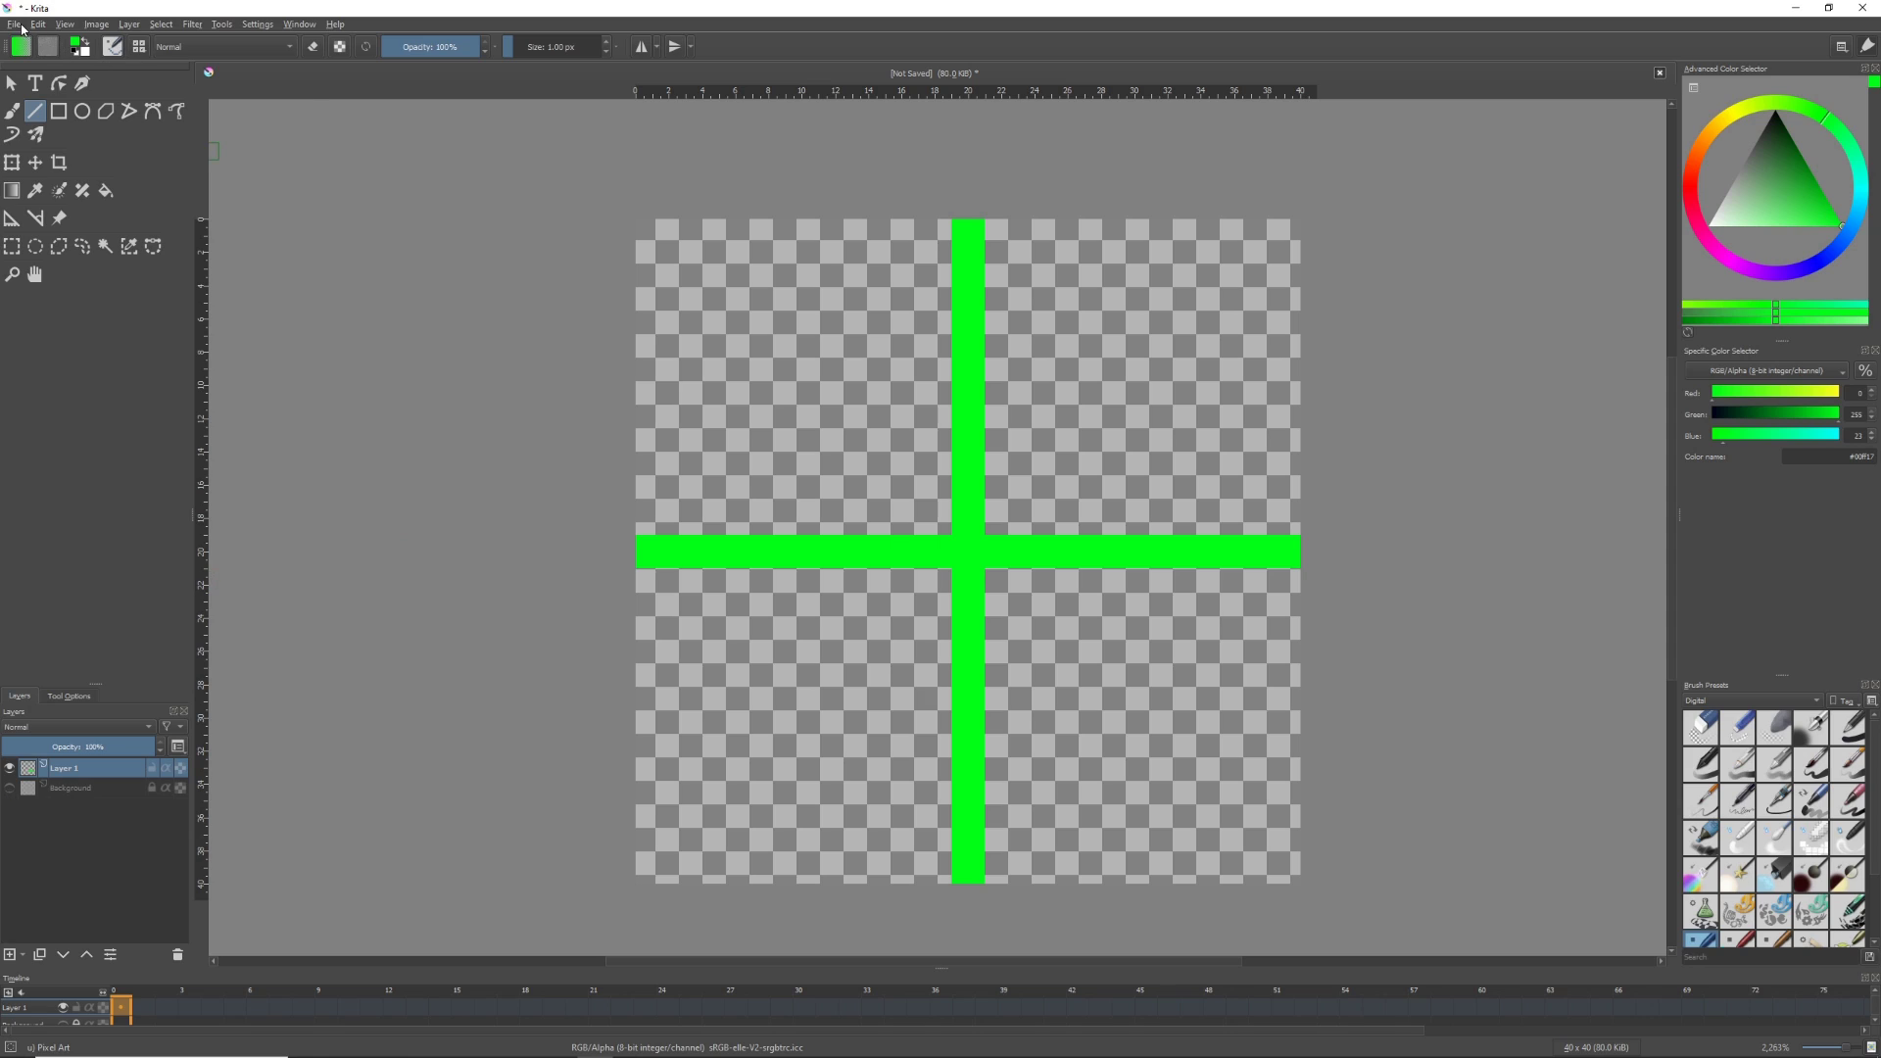
left_click(14, 24)
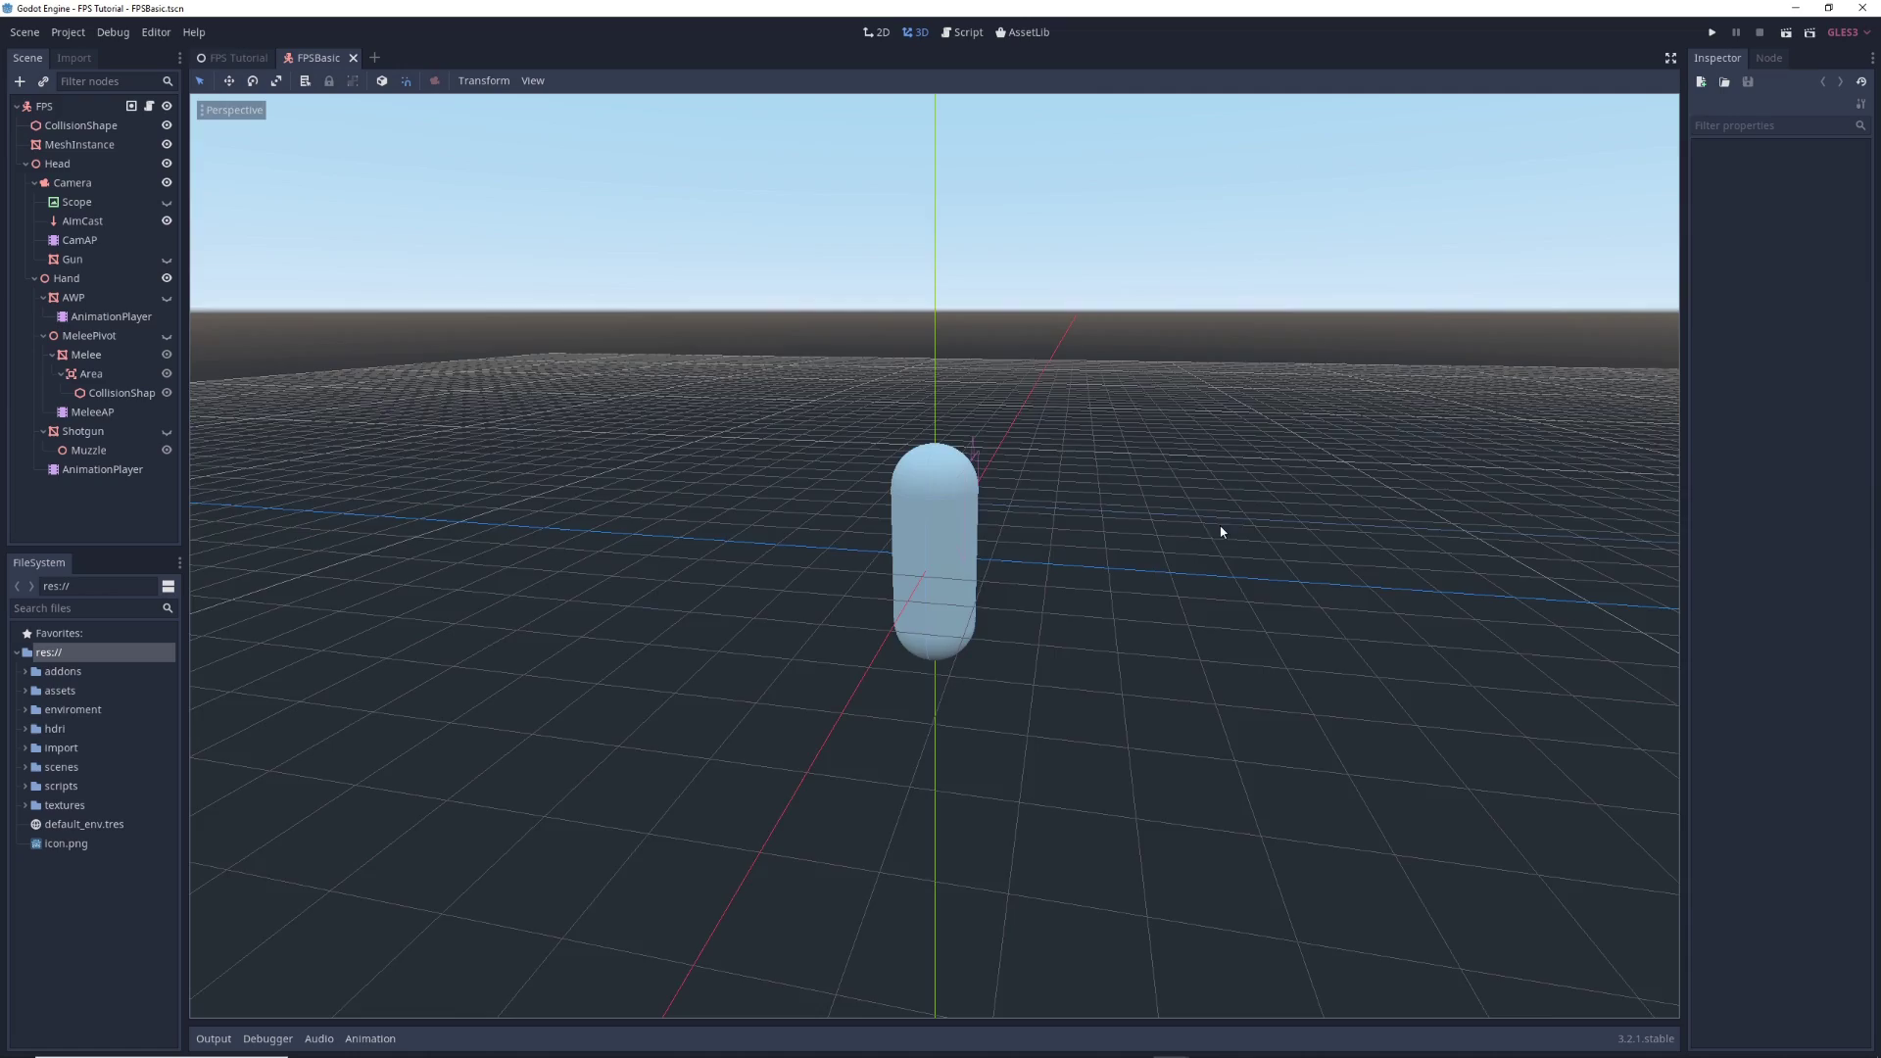
- Add a TextureRect child node under Camera by searching 'texturerect' in Add Child Node
mouse_move(1222, 529)
middle_mouse_down()
mouse_move(1171, 550)
mouse_move(1188, 541)
middle_mouse_up()
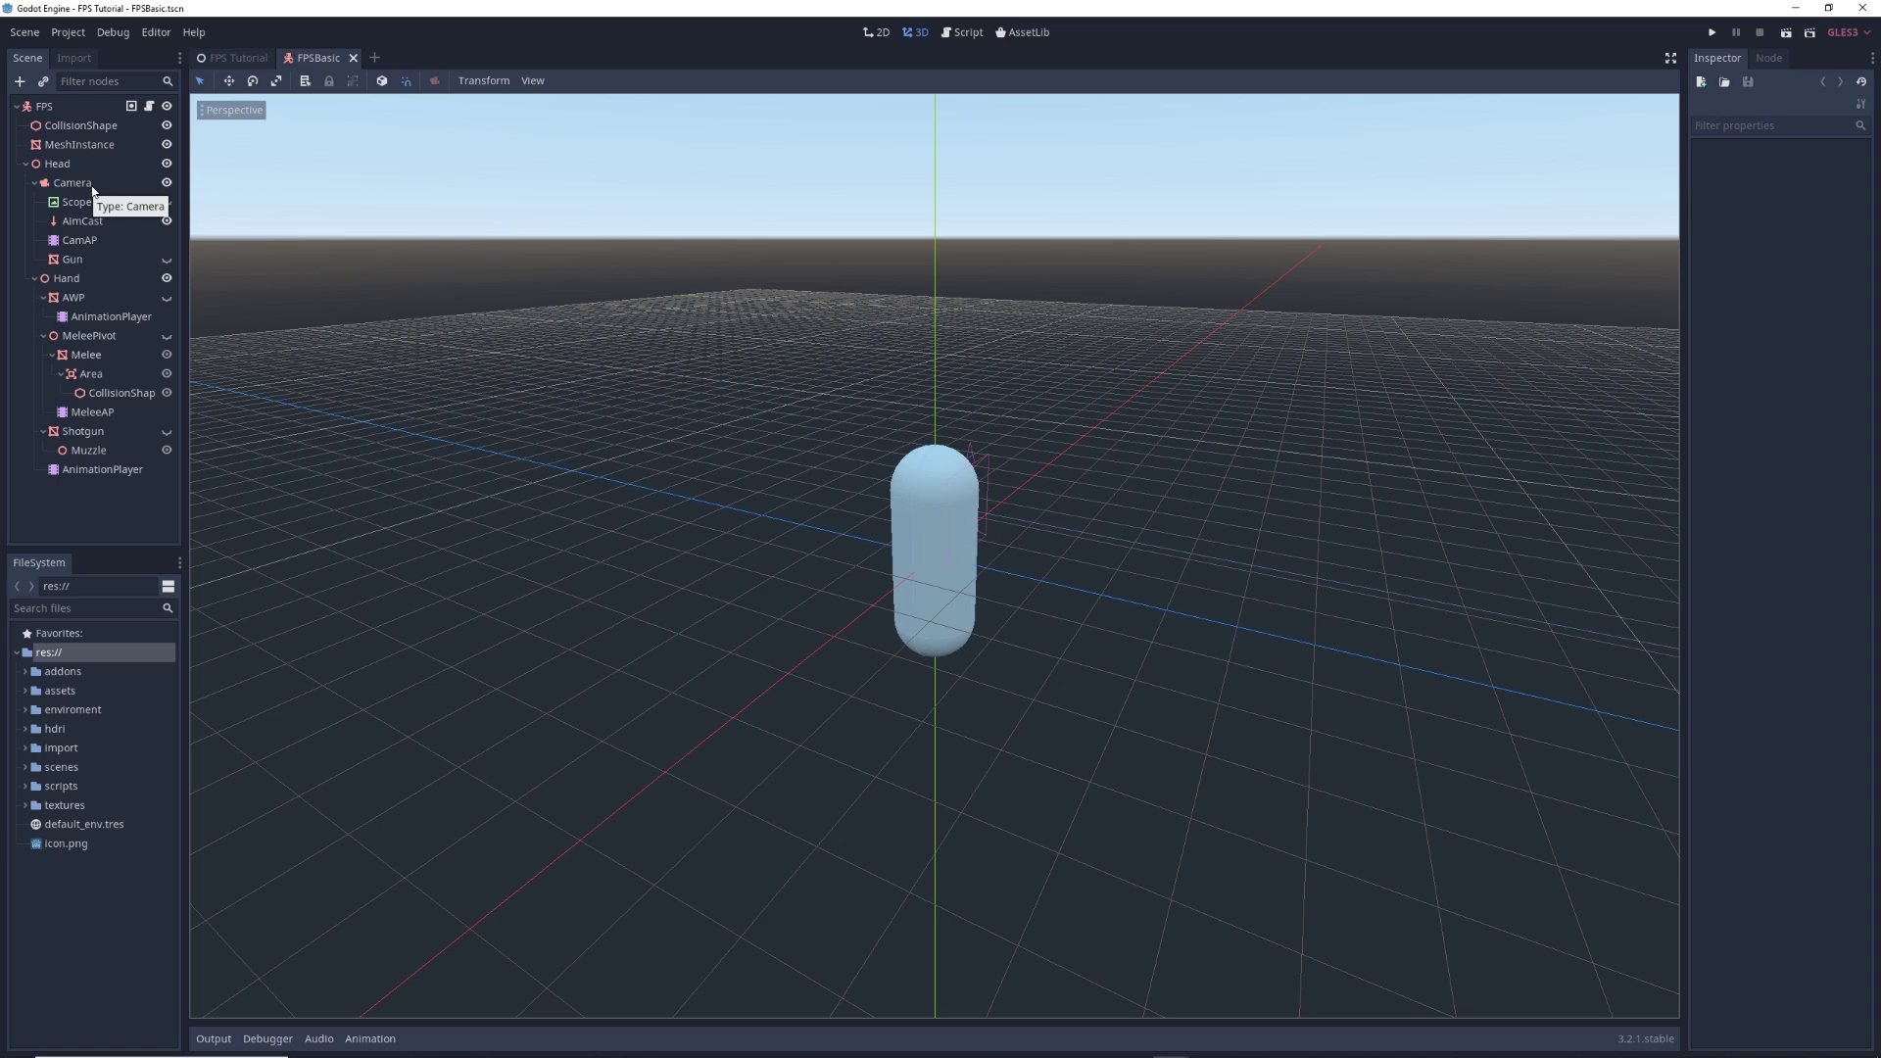
right_click(92, 191)
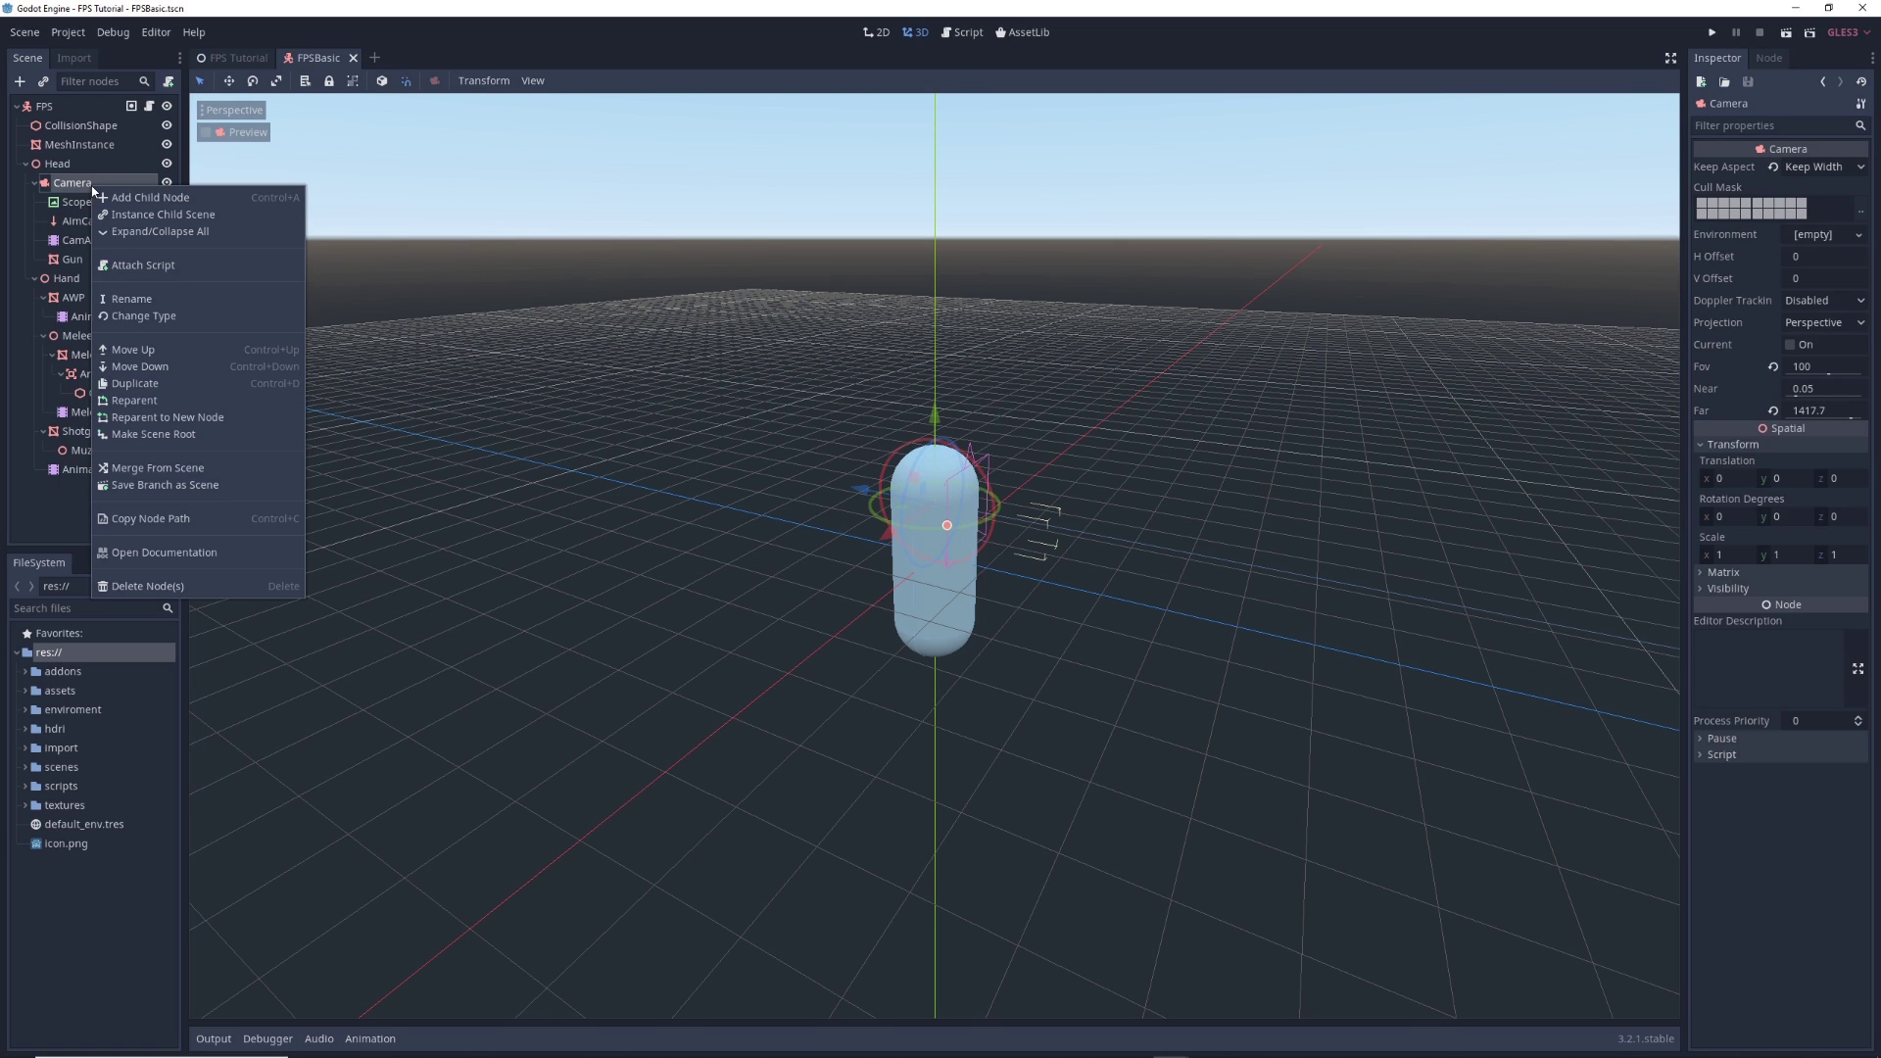
left_click(157, 203)
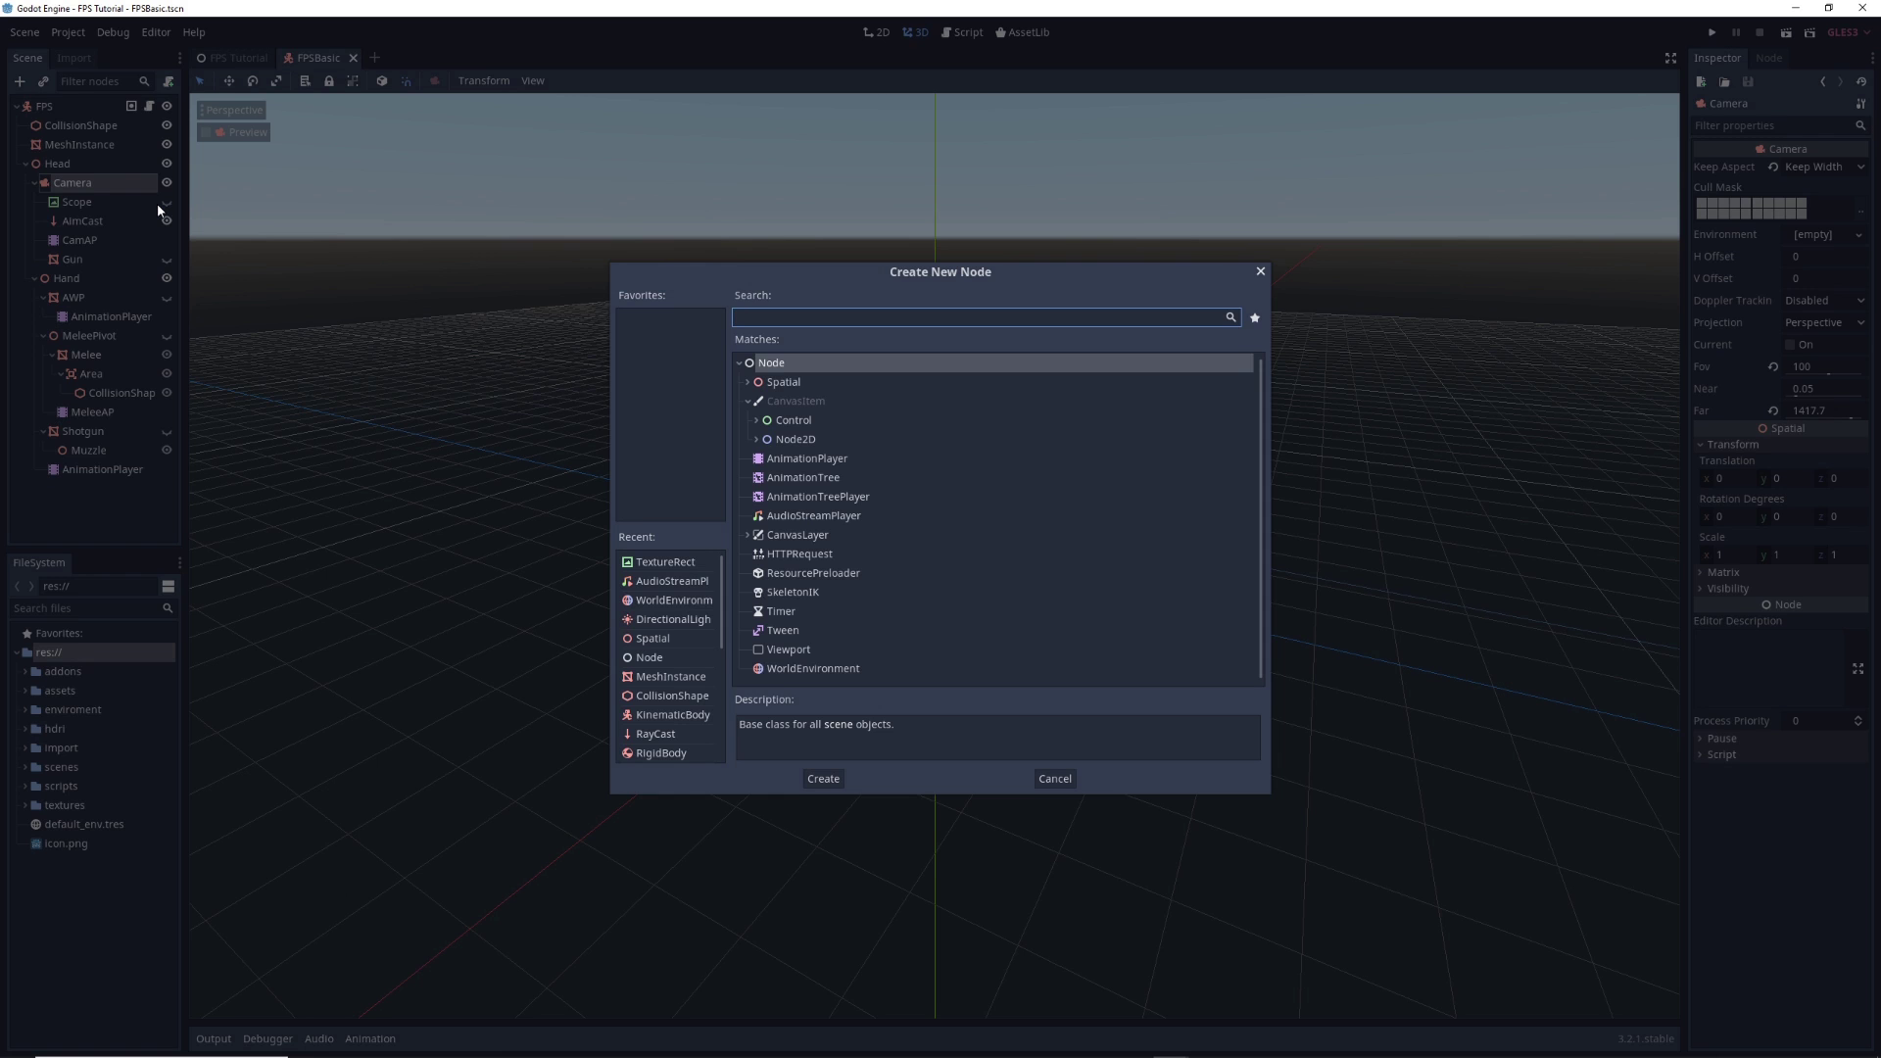
type("texturerect")
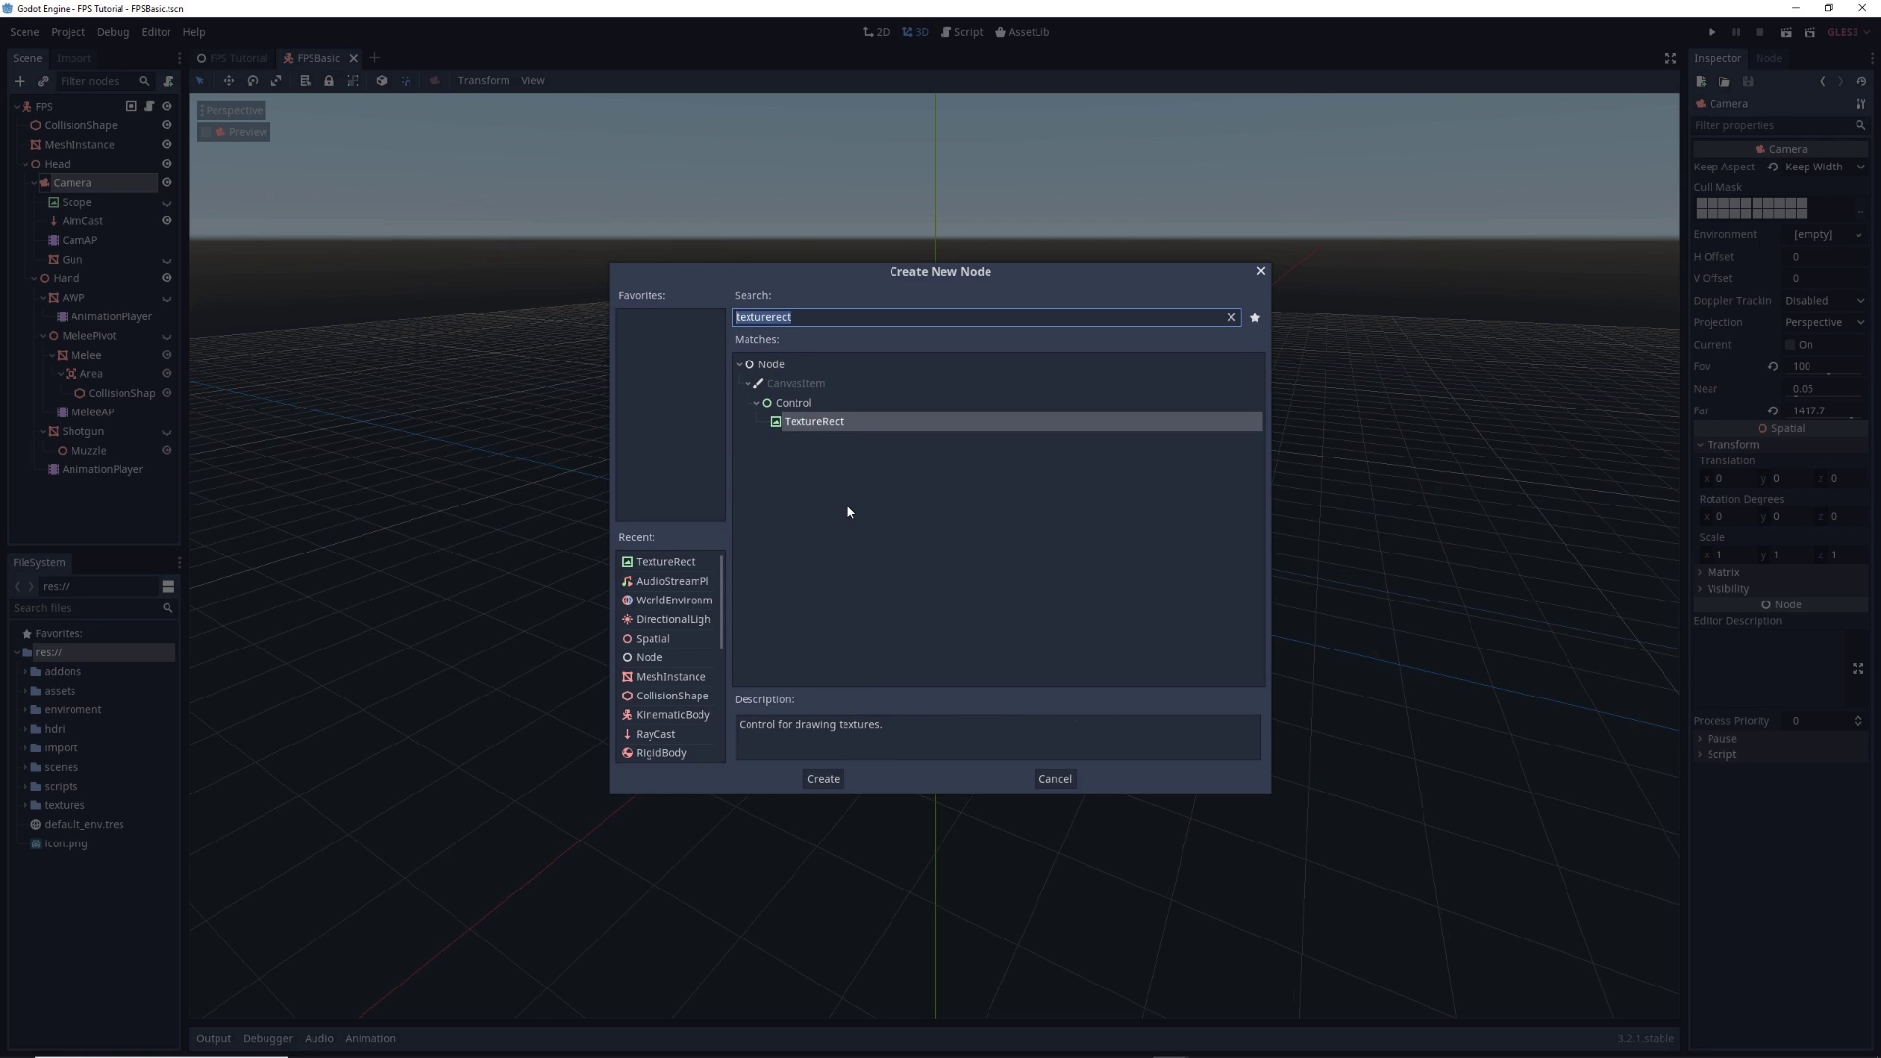
left_click(845, 423)
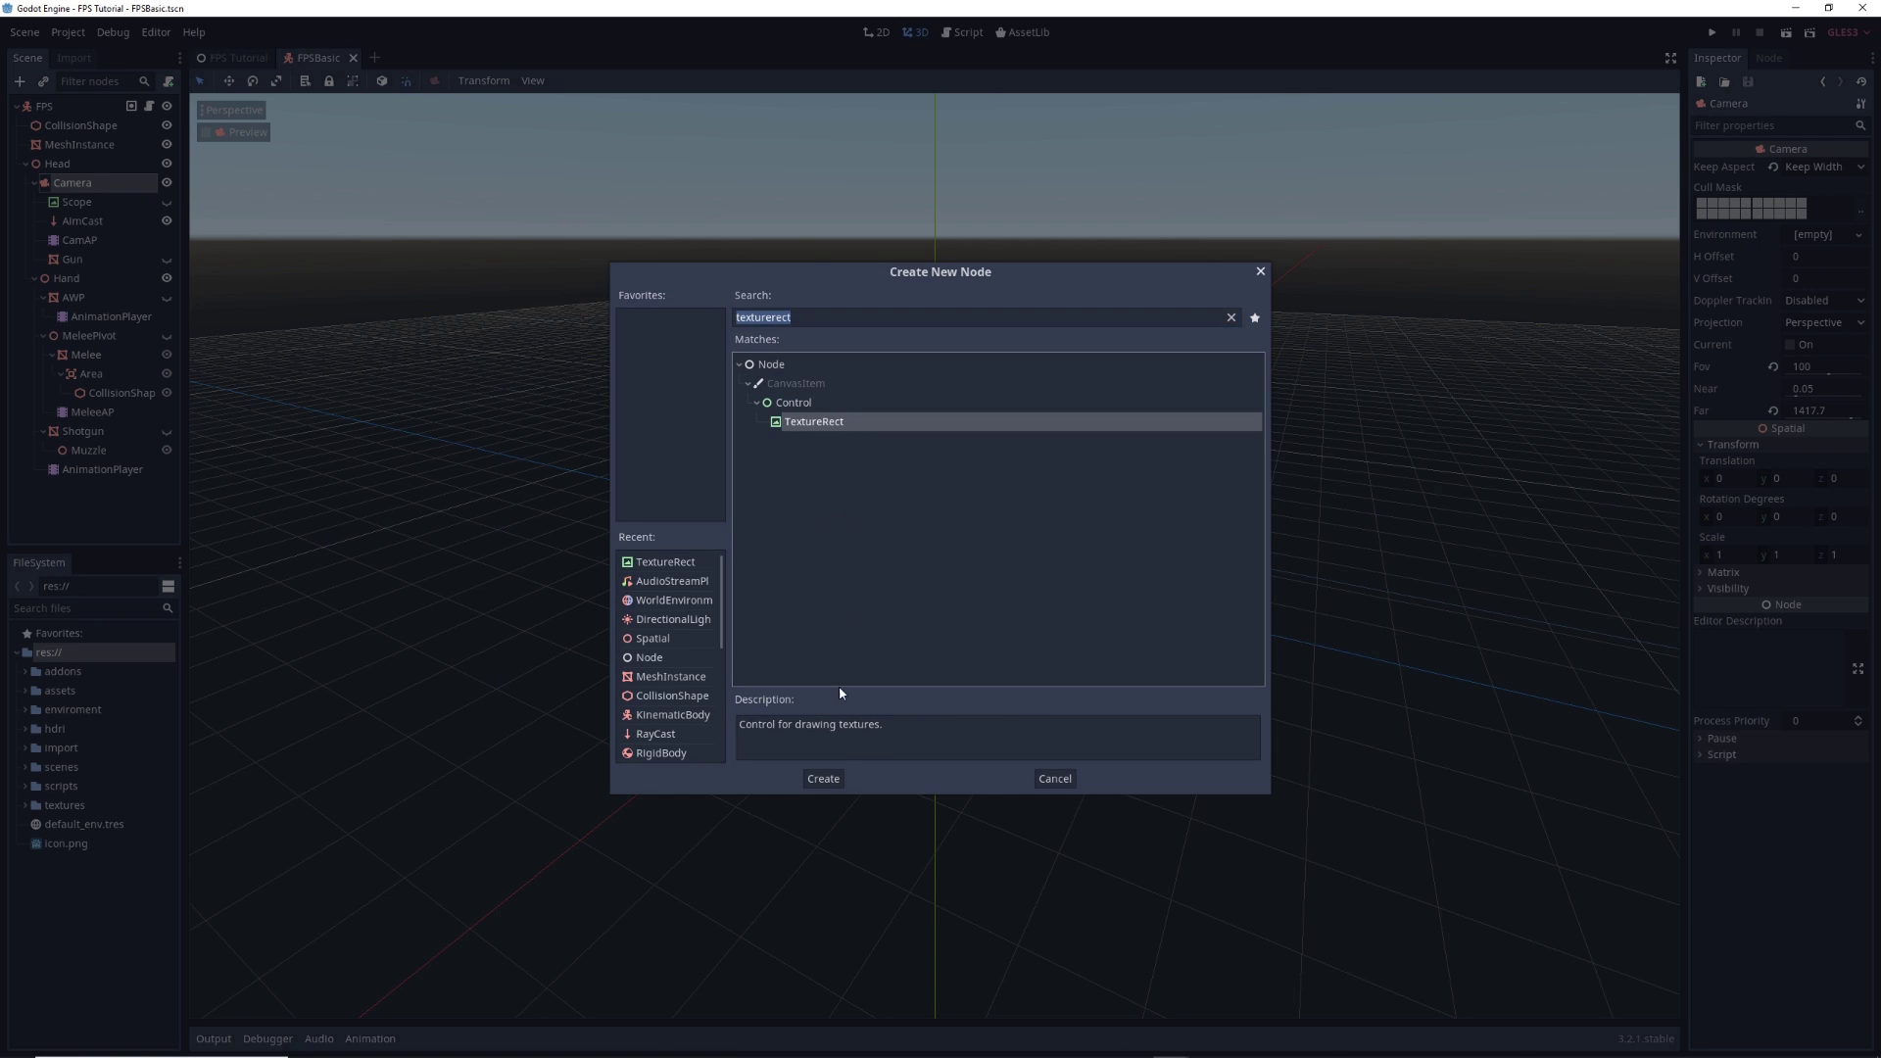
left_click(832, 780)
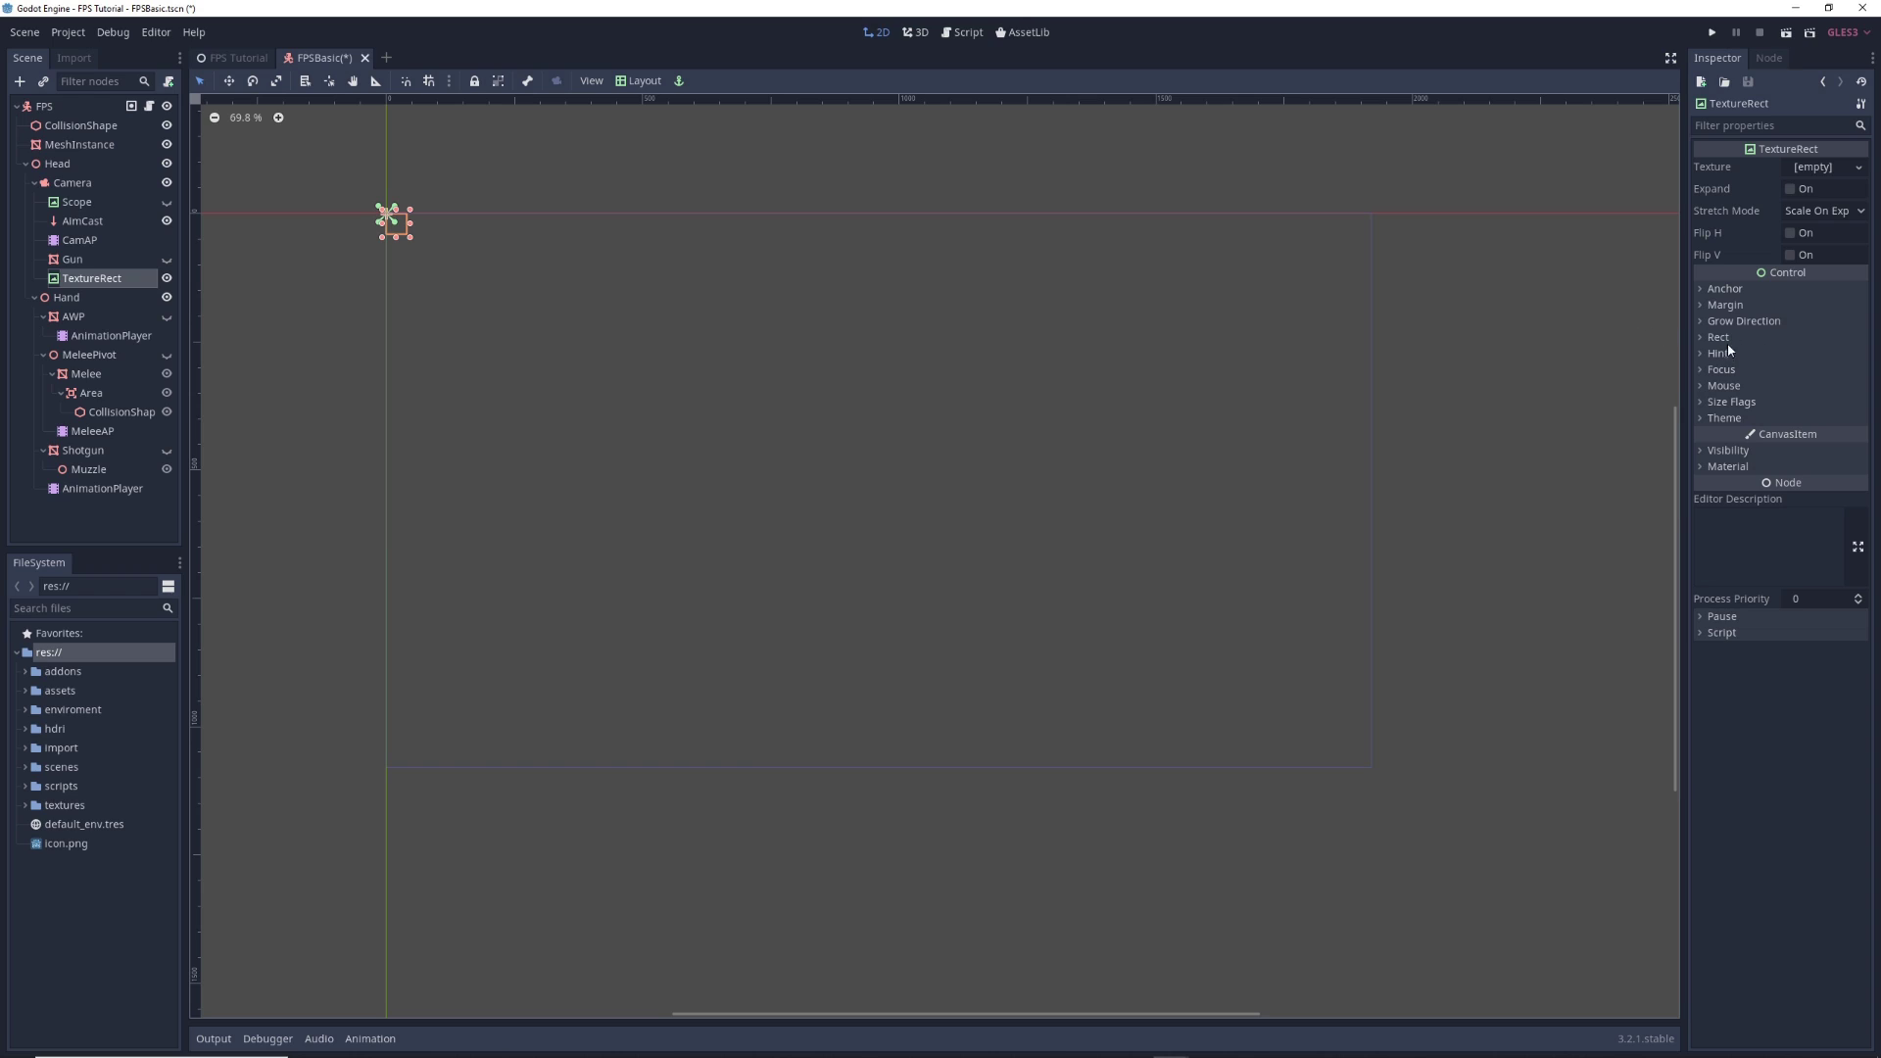
- Set the TextureRect's Rect Size to x 40, y 40 in the Inspector
left_click(1752, 339)
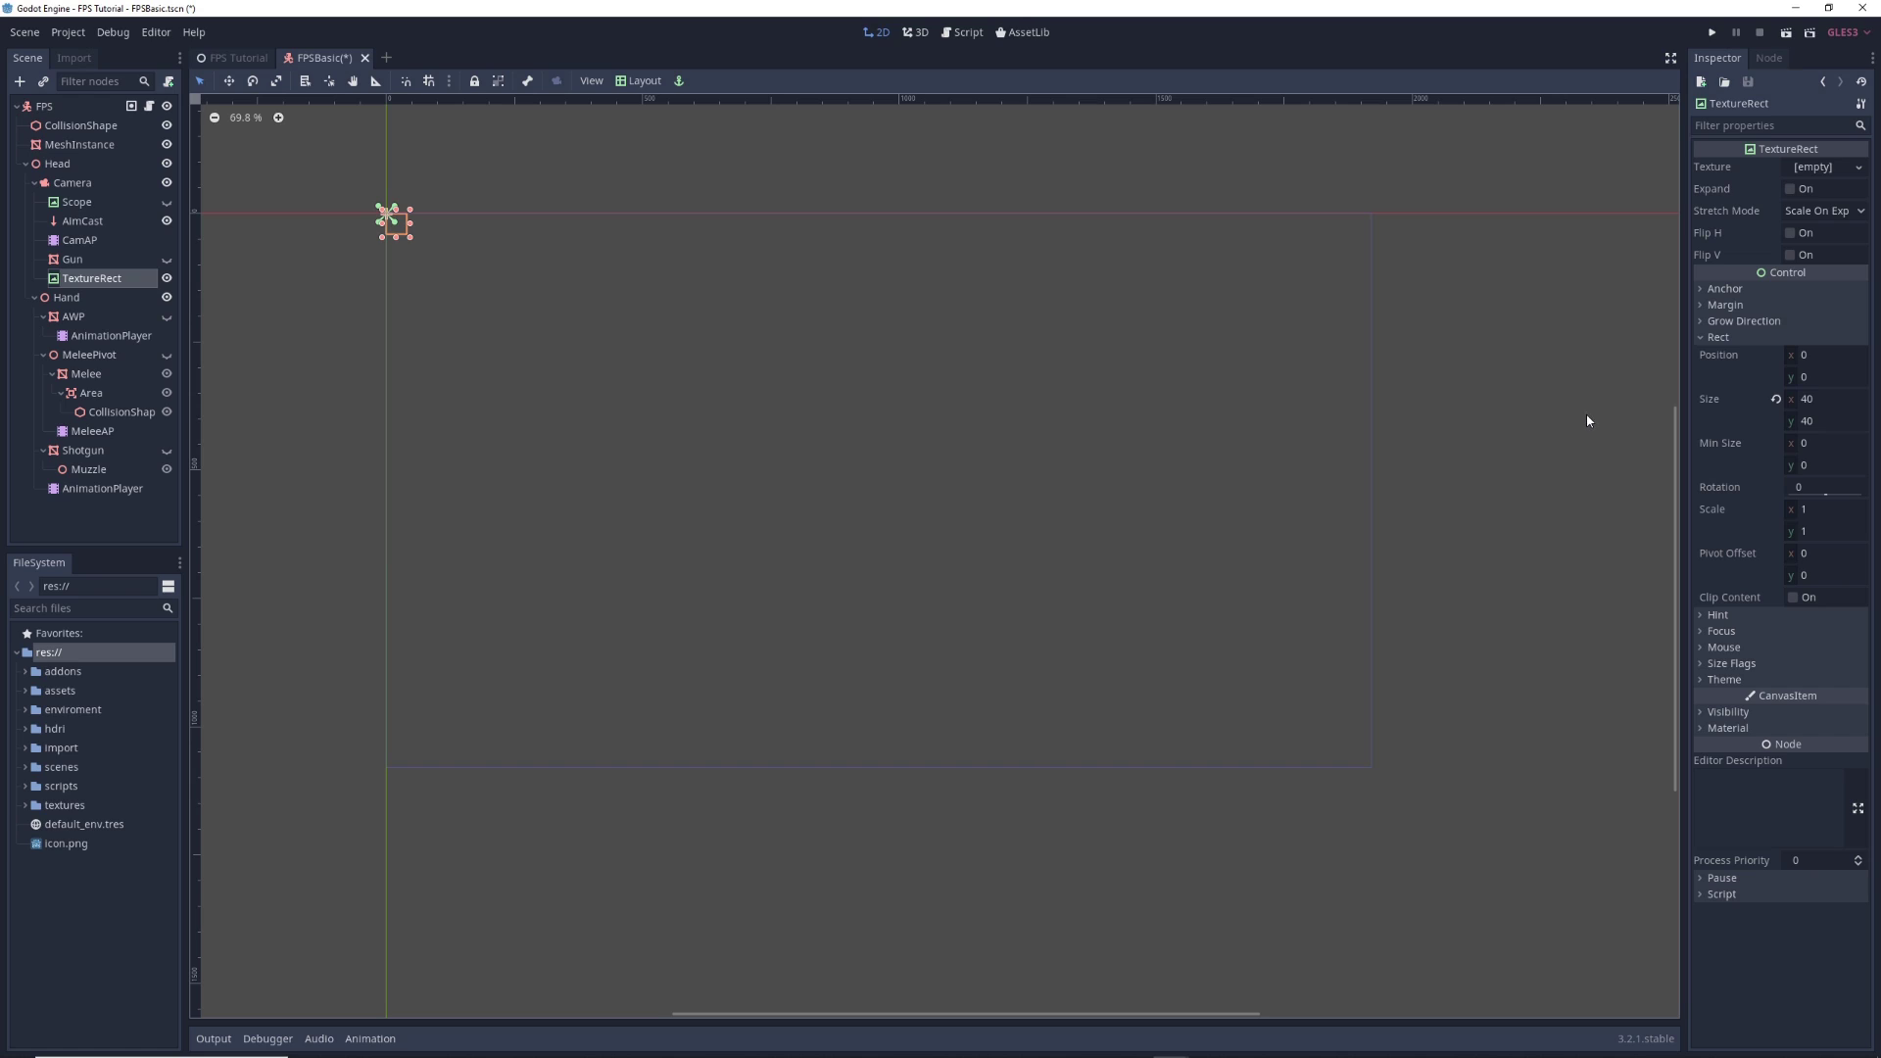
left_click(1831, 398)
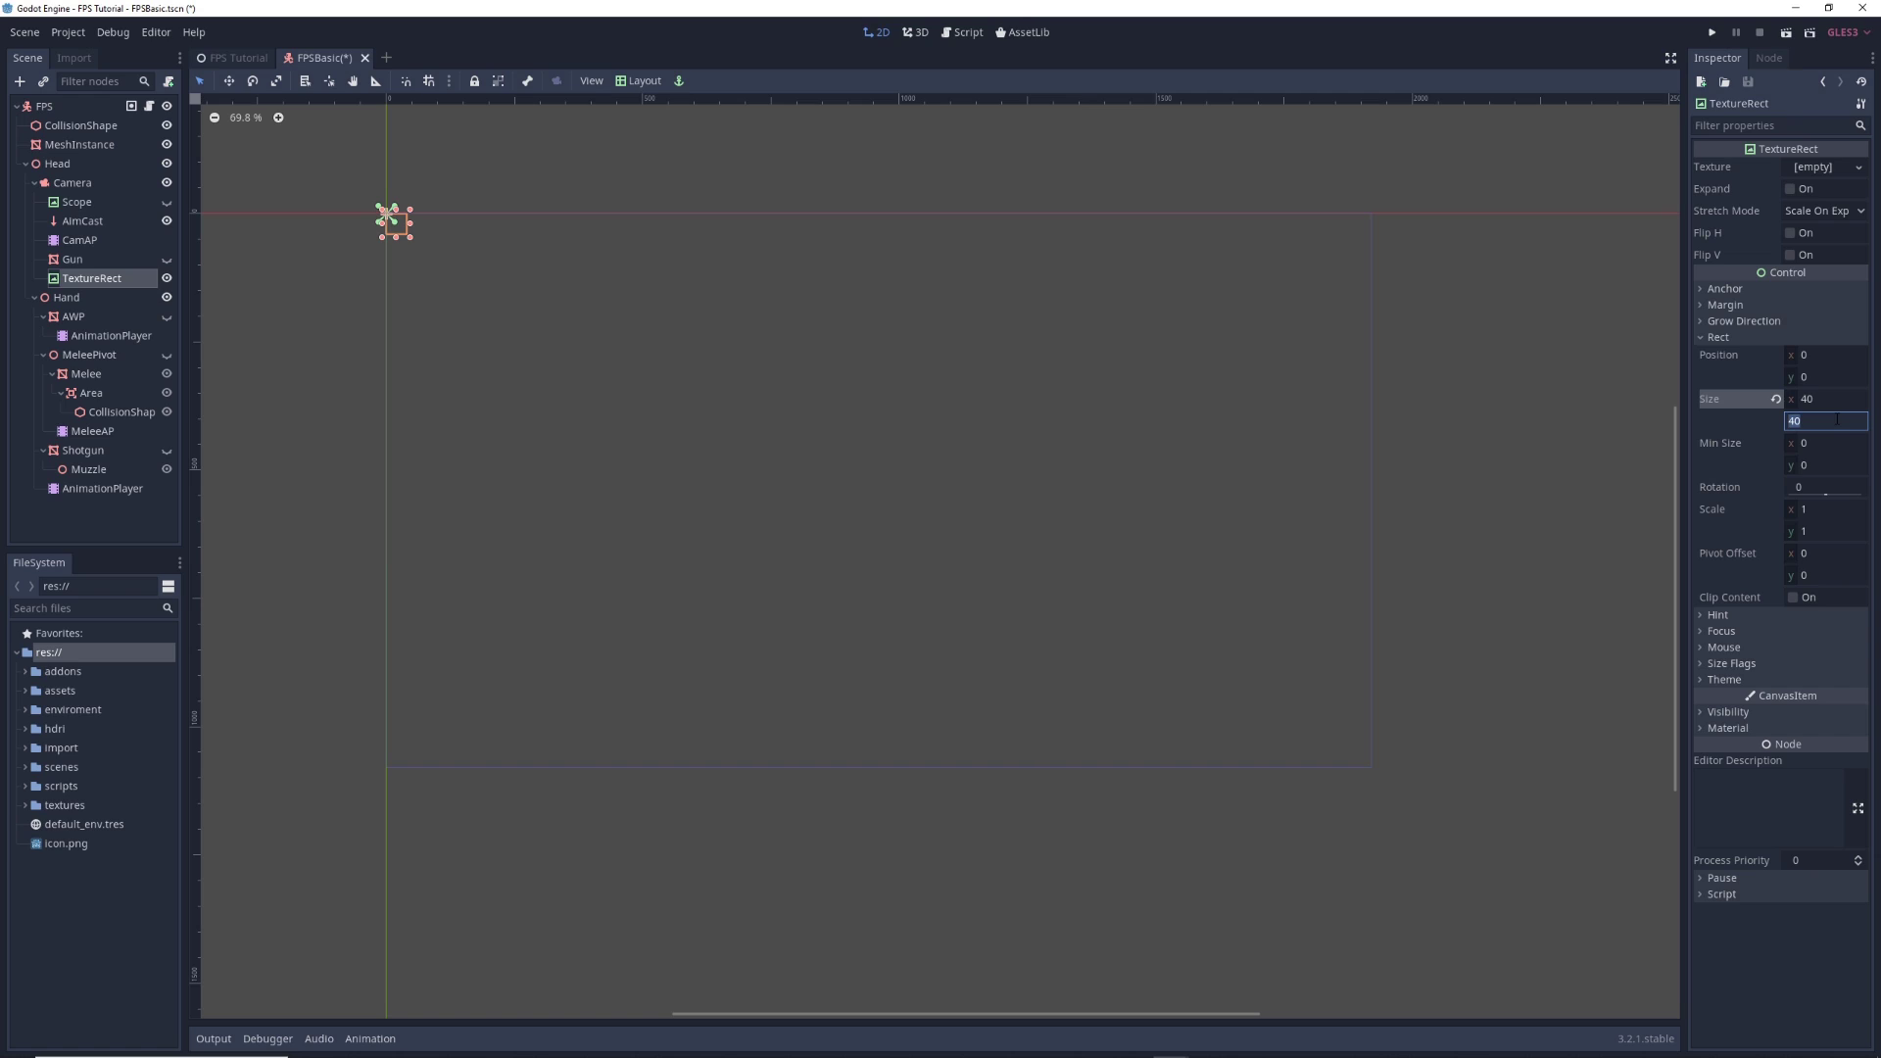
key("Return")
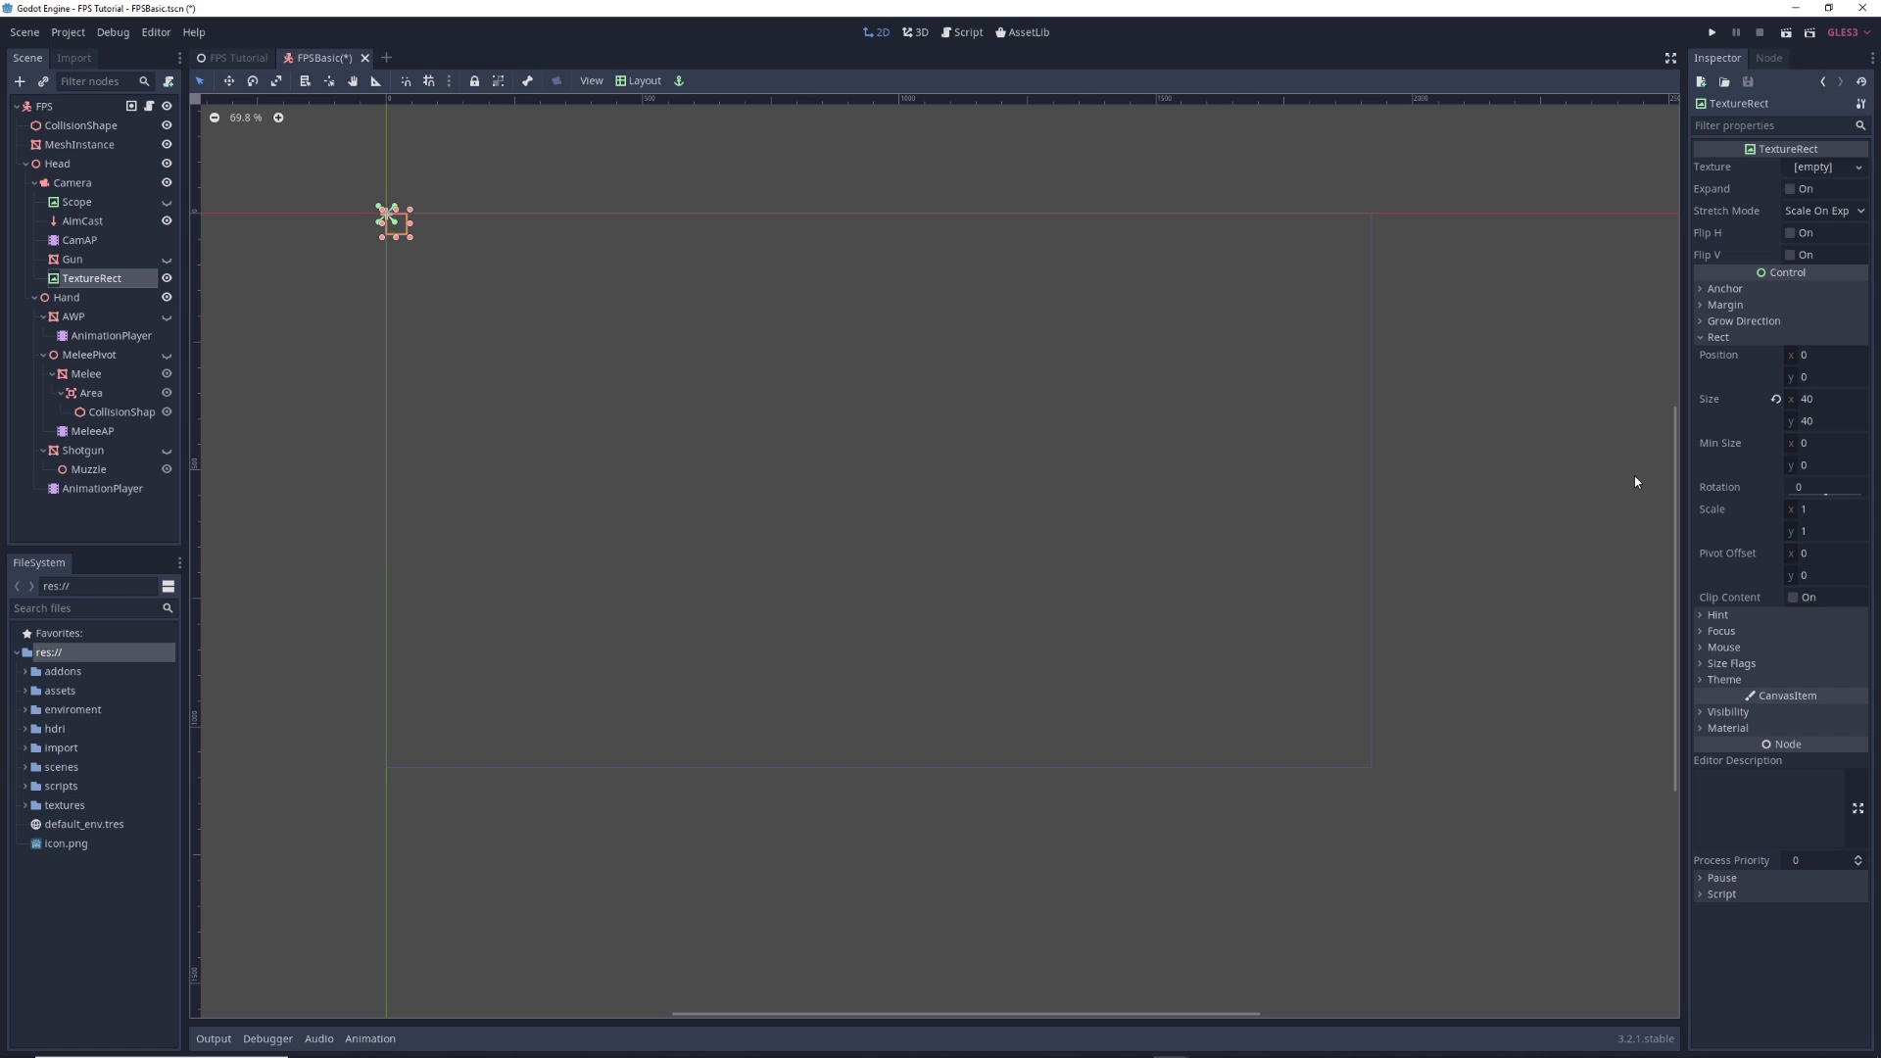
- Drop import/crosshair.png onto the TextureRect's Texture property and zoom to check the cross
left_click(27, 748)
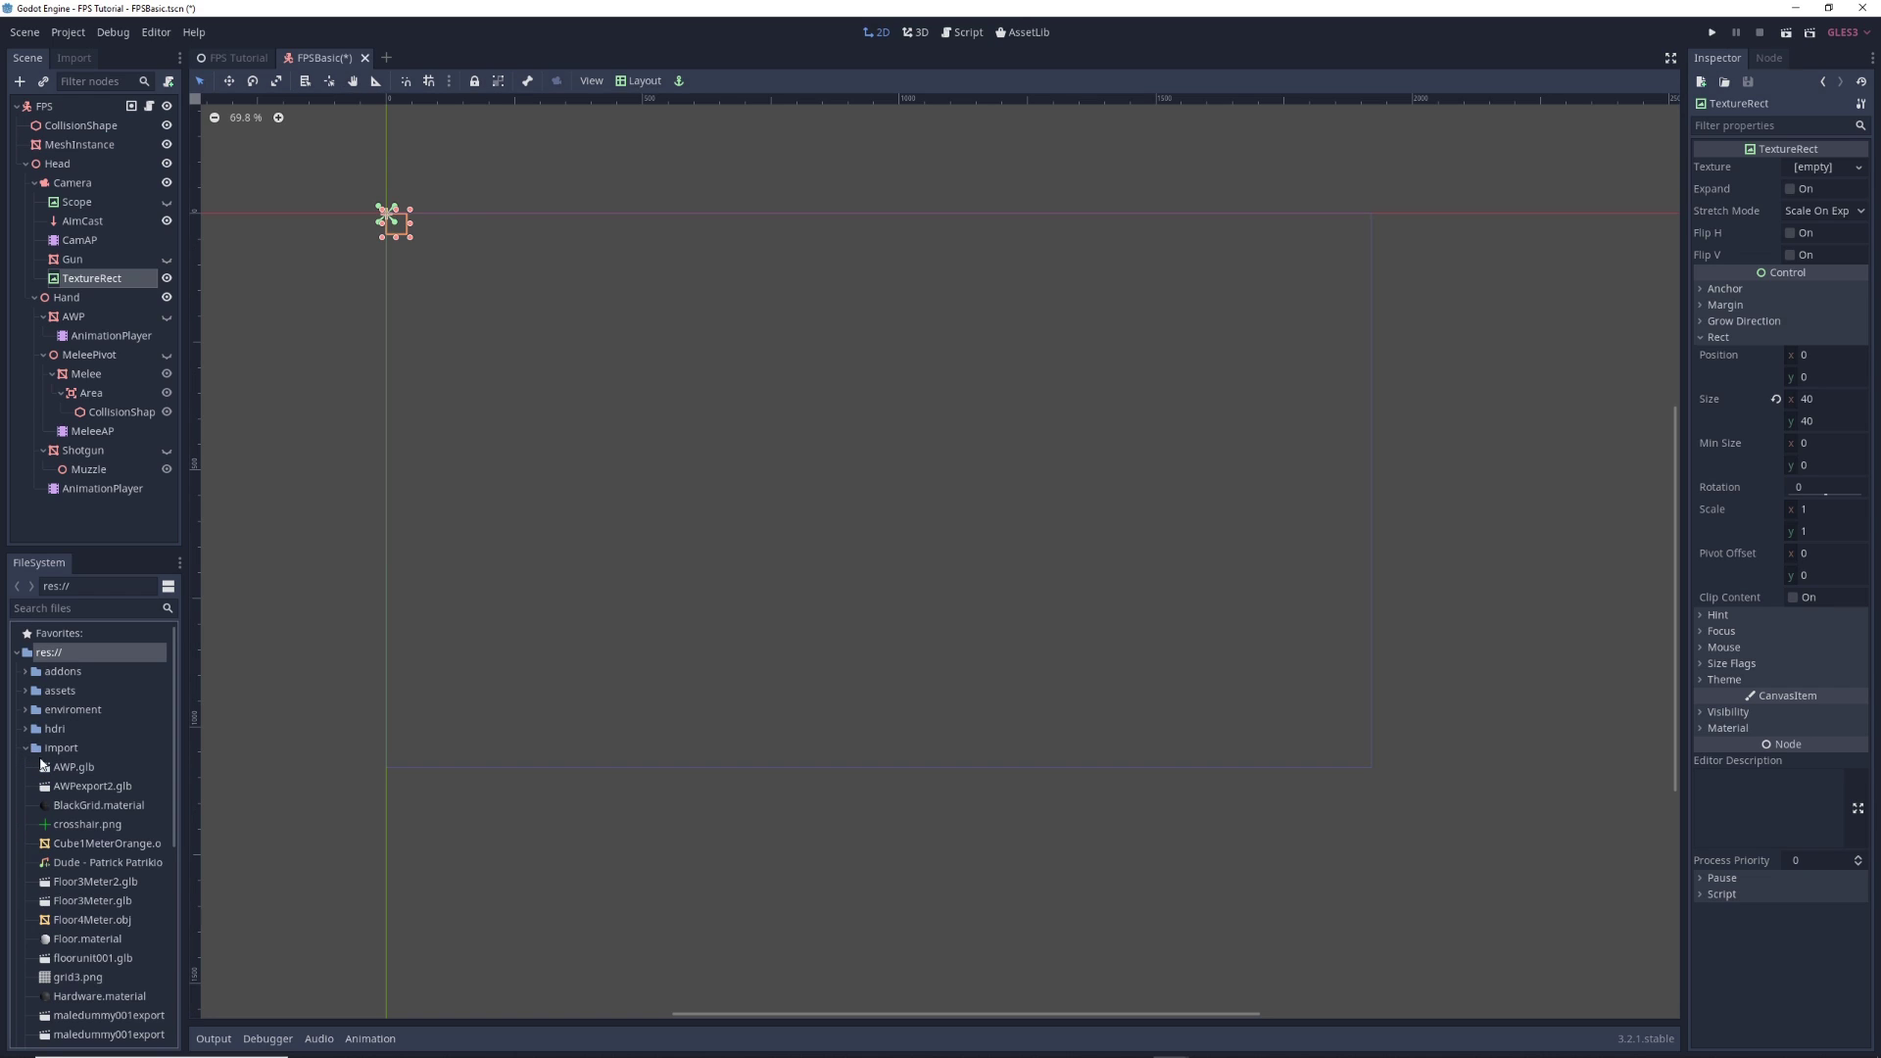
left_click_drag(88, 824, 1707, 186)
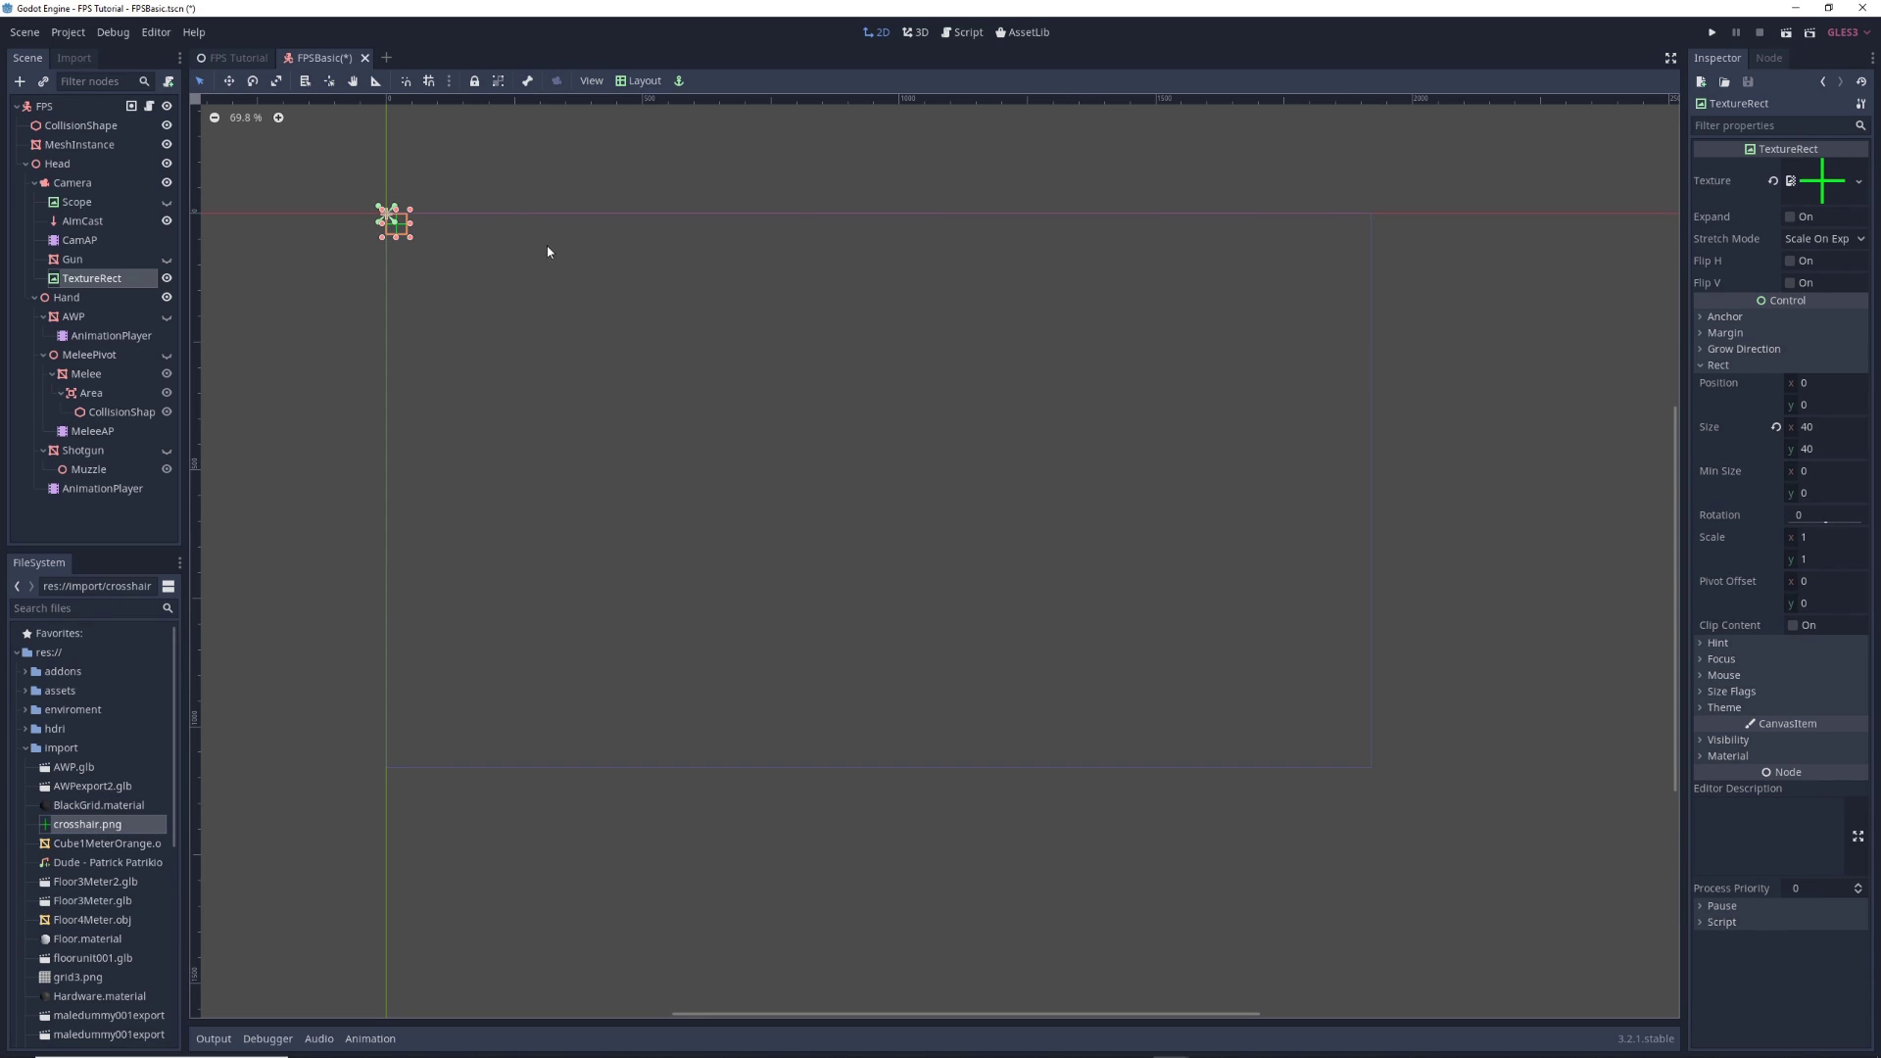
scroll(396, 235, "up", 5)
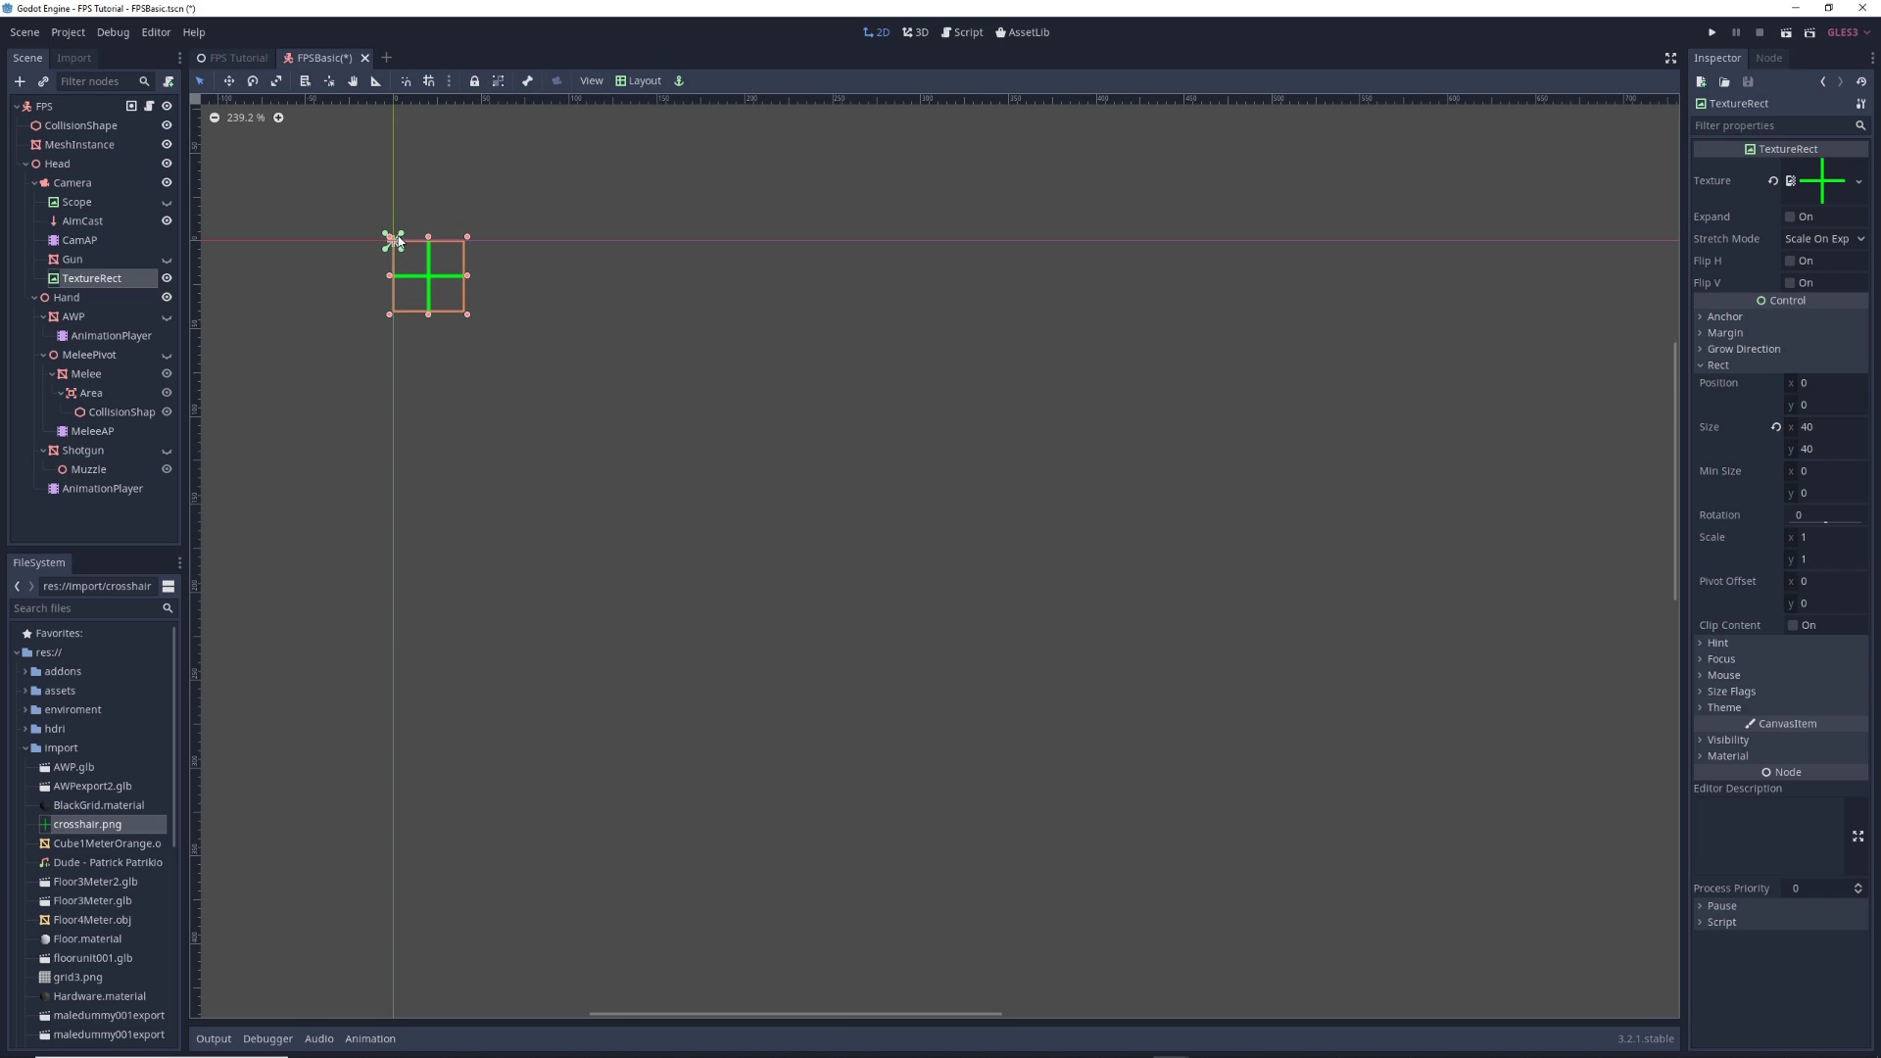
scroll(466, 253, "down", 6)
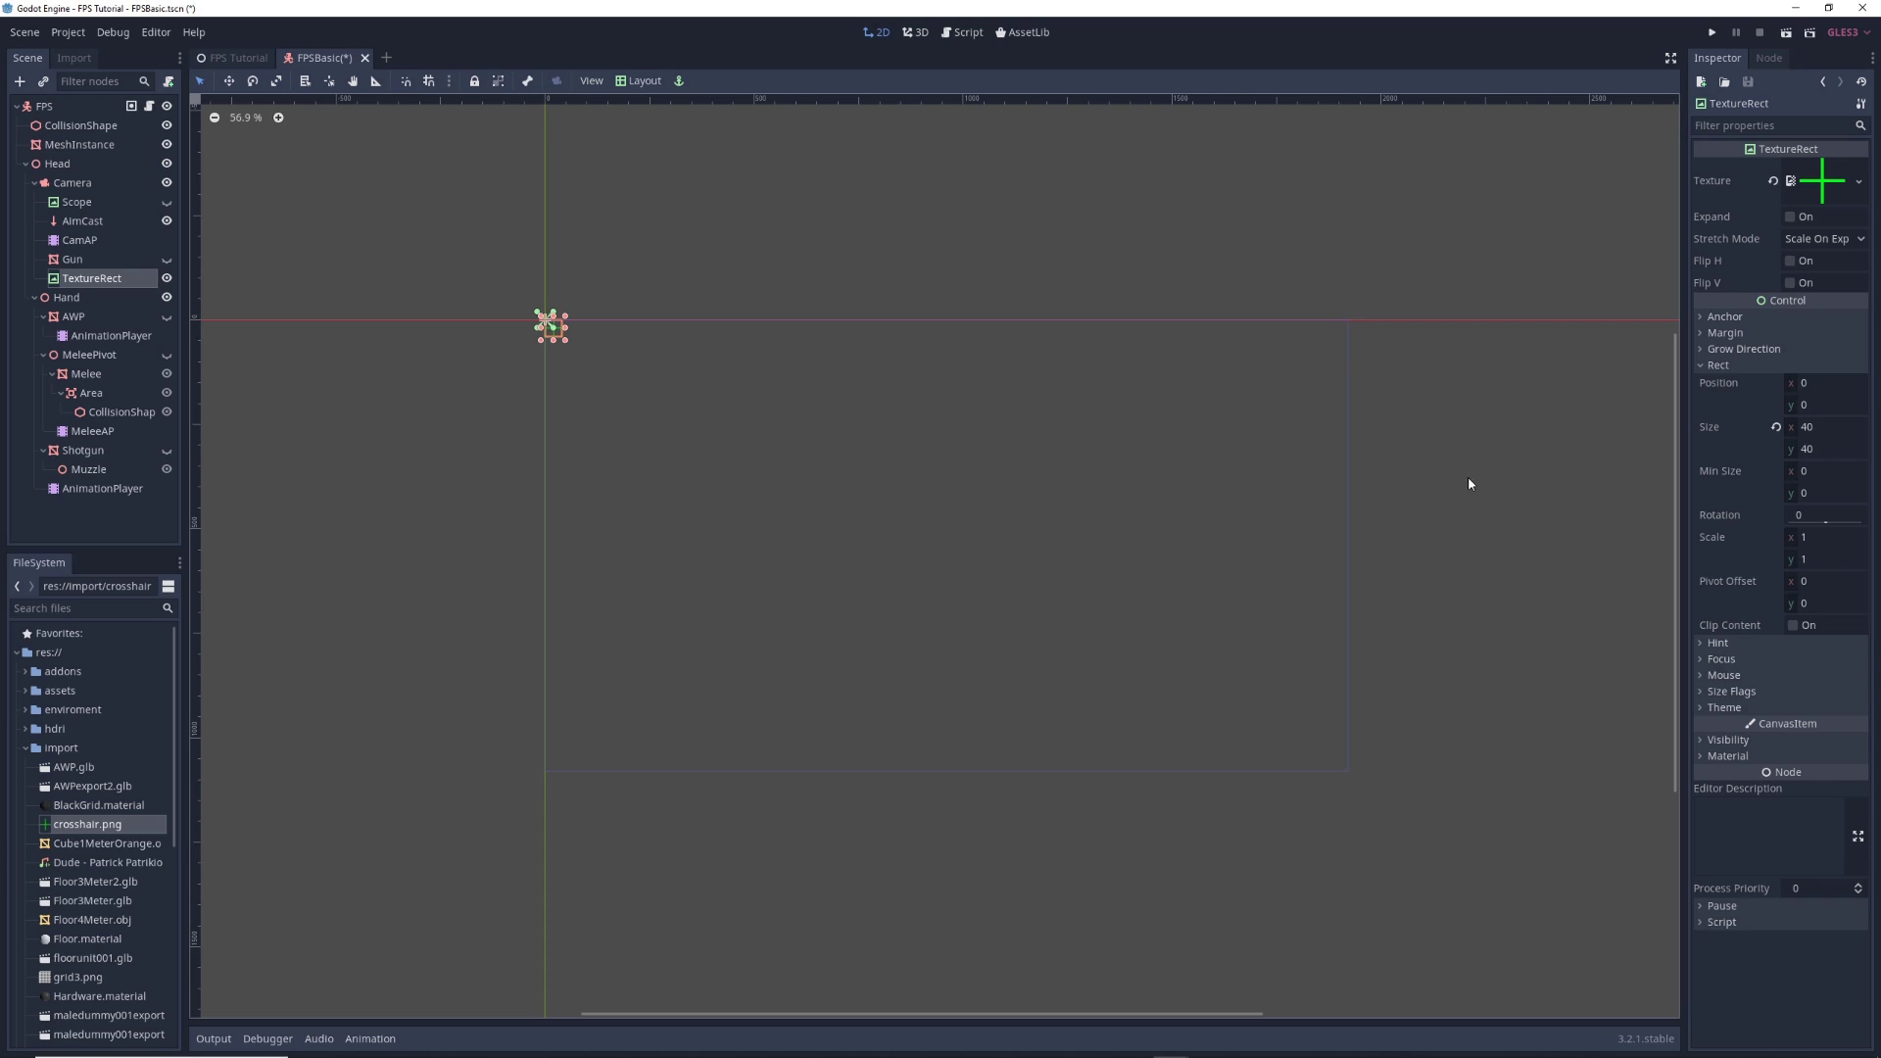
- Set the TextureRect's Rect Position x to 940, correcting an initial 960
left_click(1812, 384)
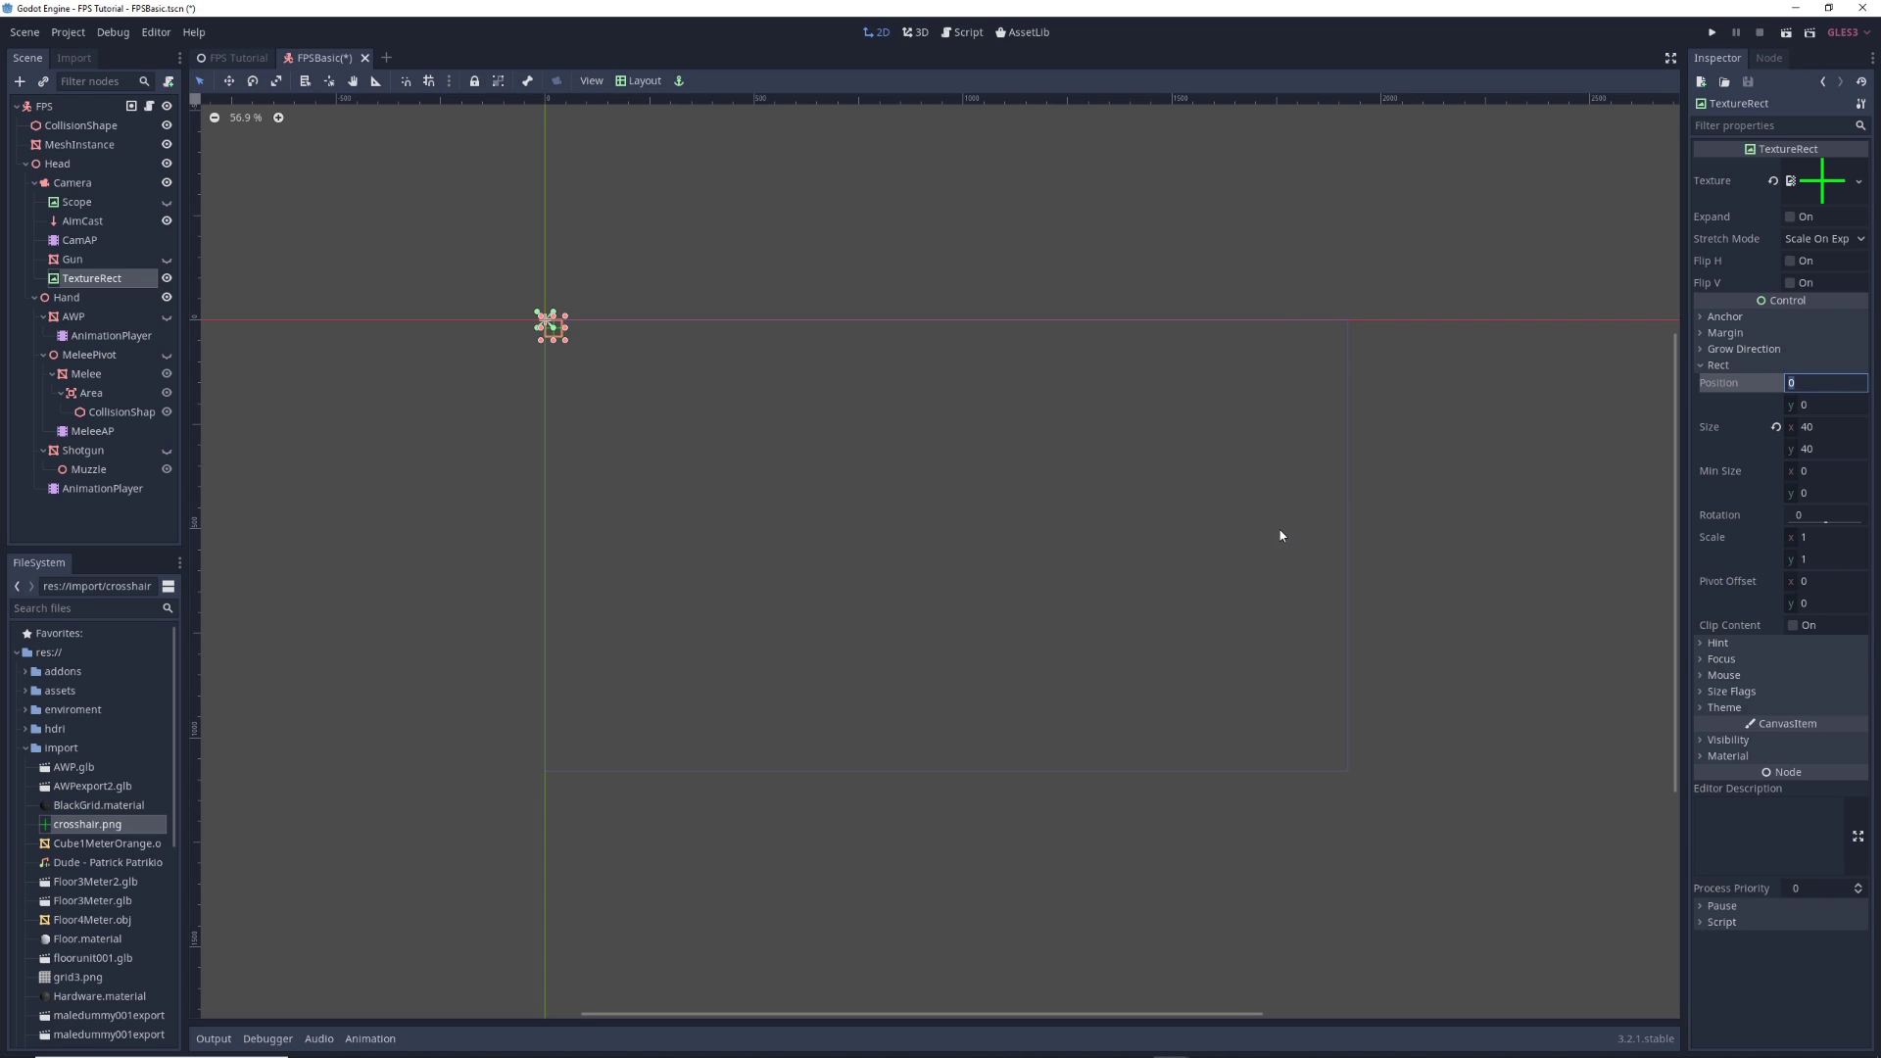
type("960")
key("Return")
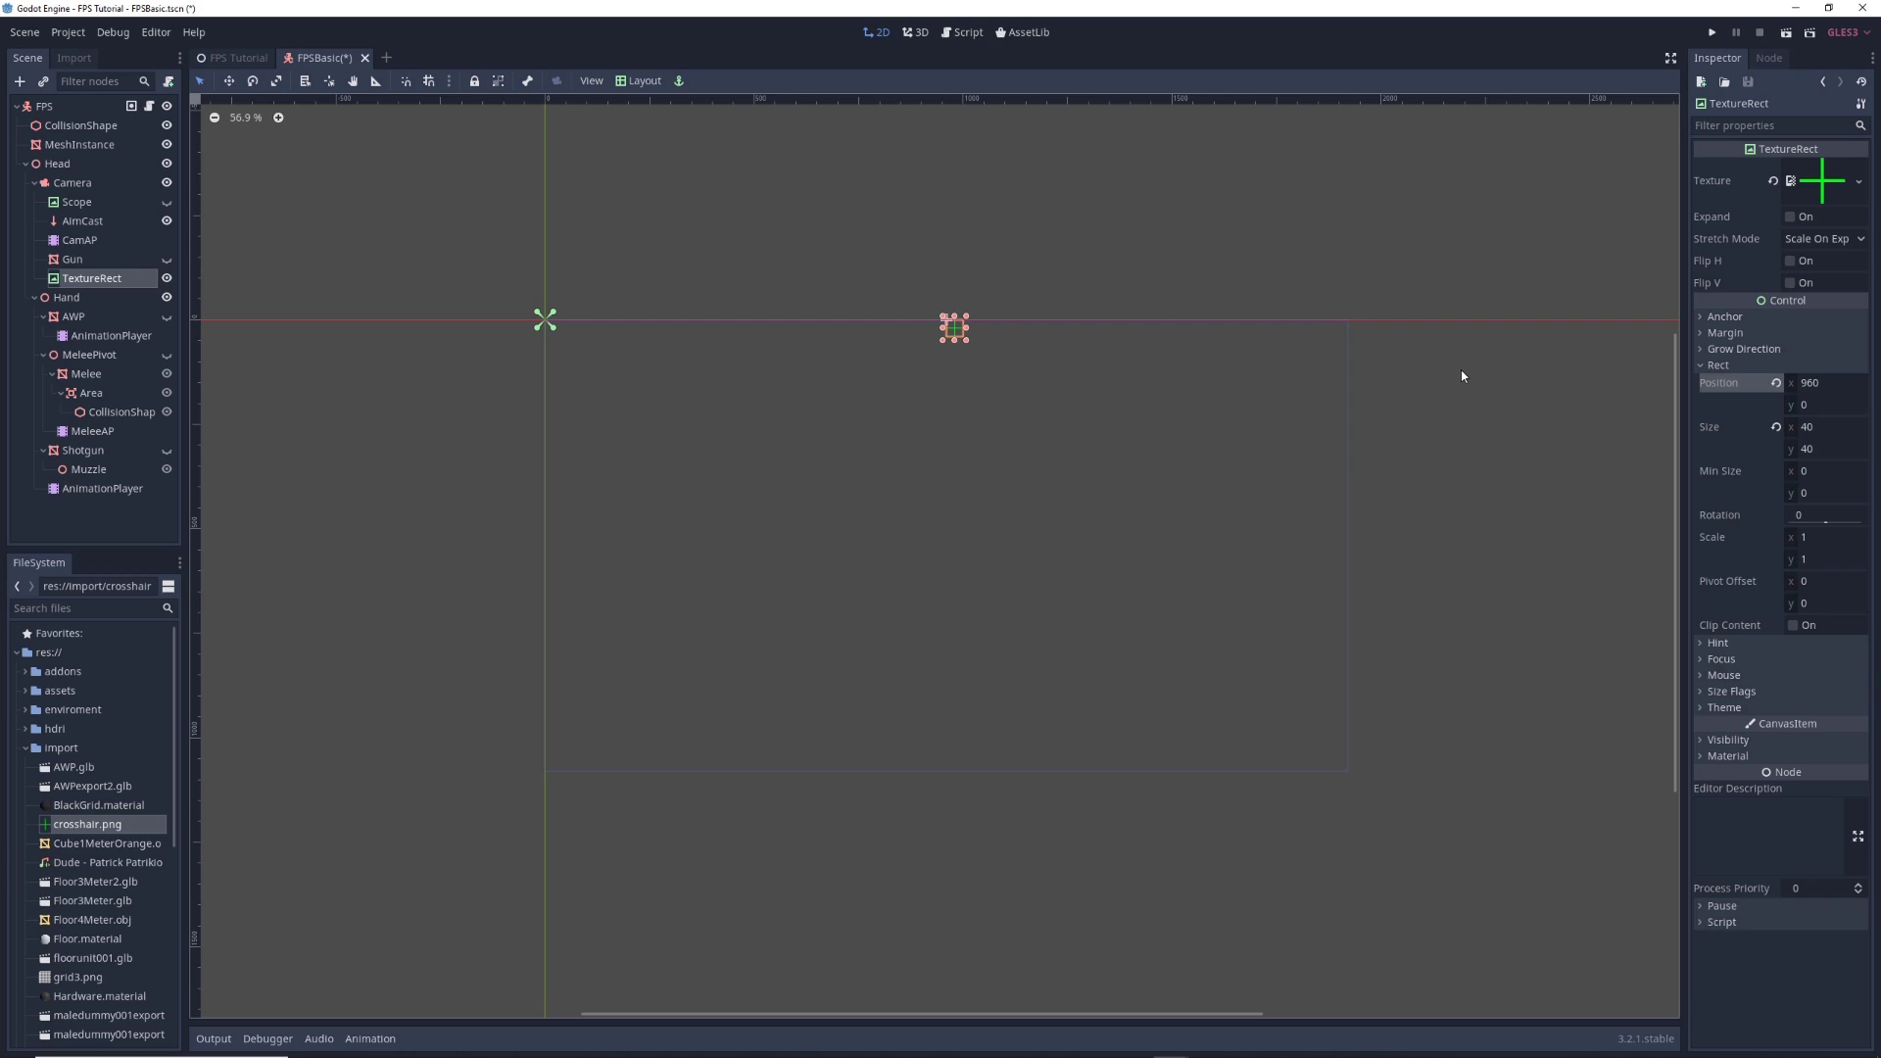
left_click(1834, 382)
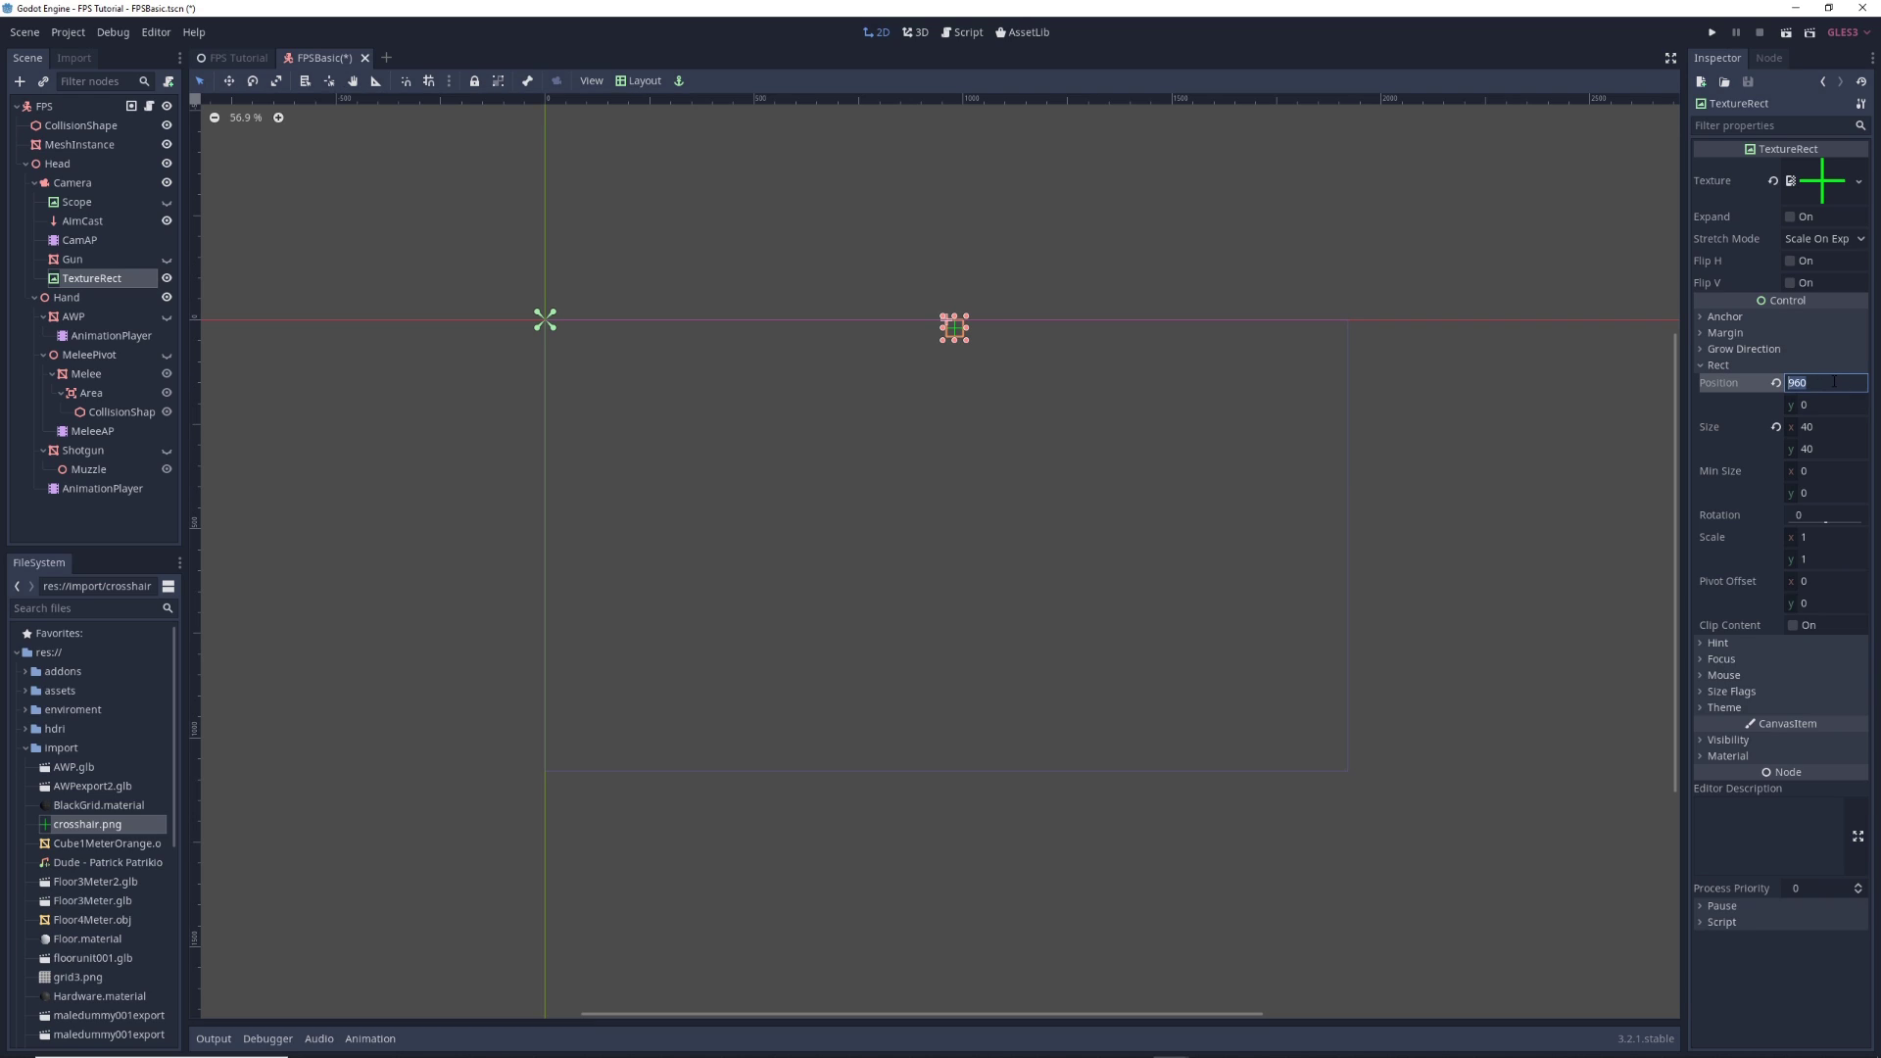
type("94")
key("Return")
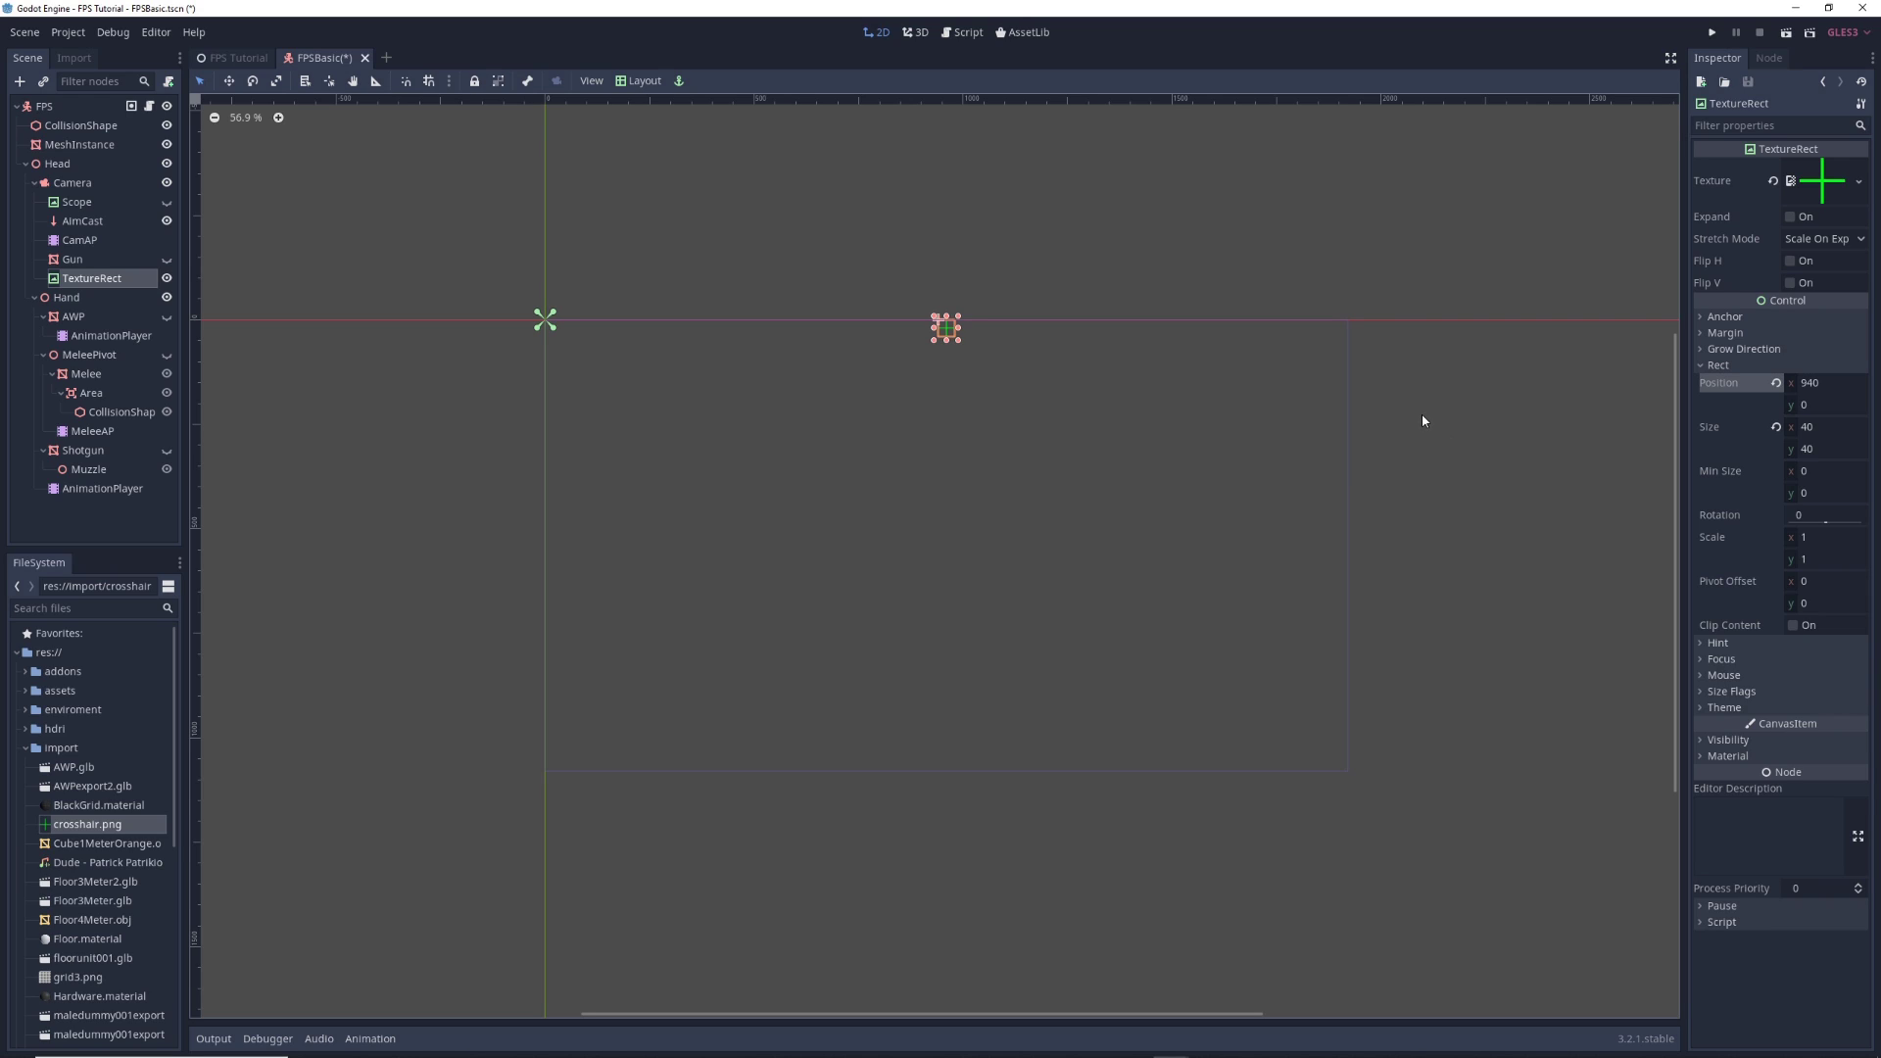
- Set Rect Position y to 520, correcting an initial 540, then deselect the node
left_click(1808, 404)
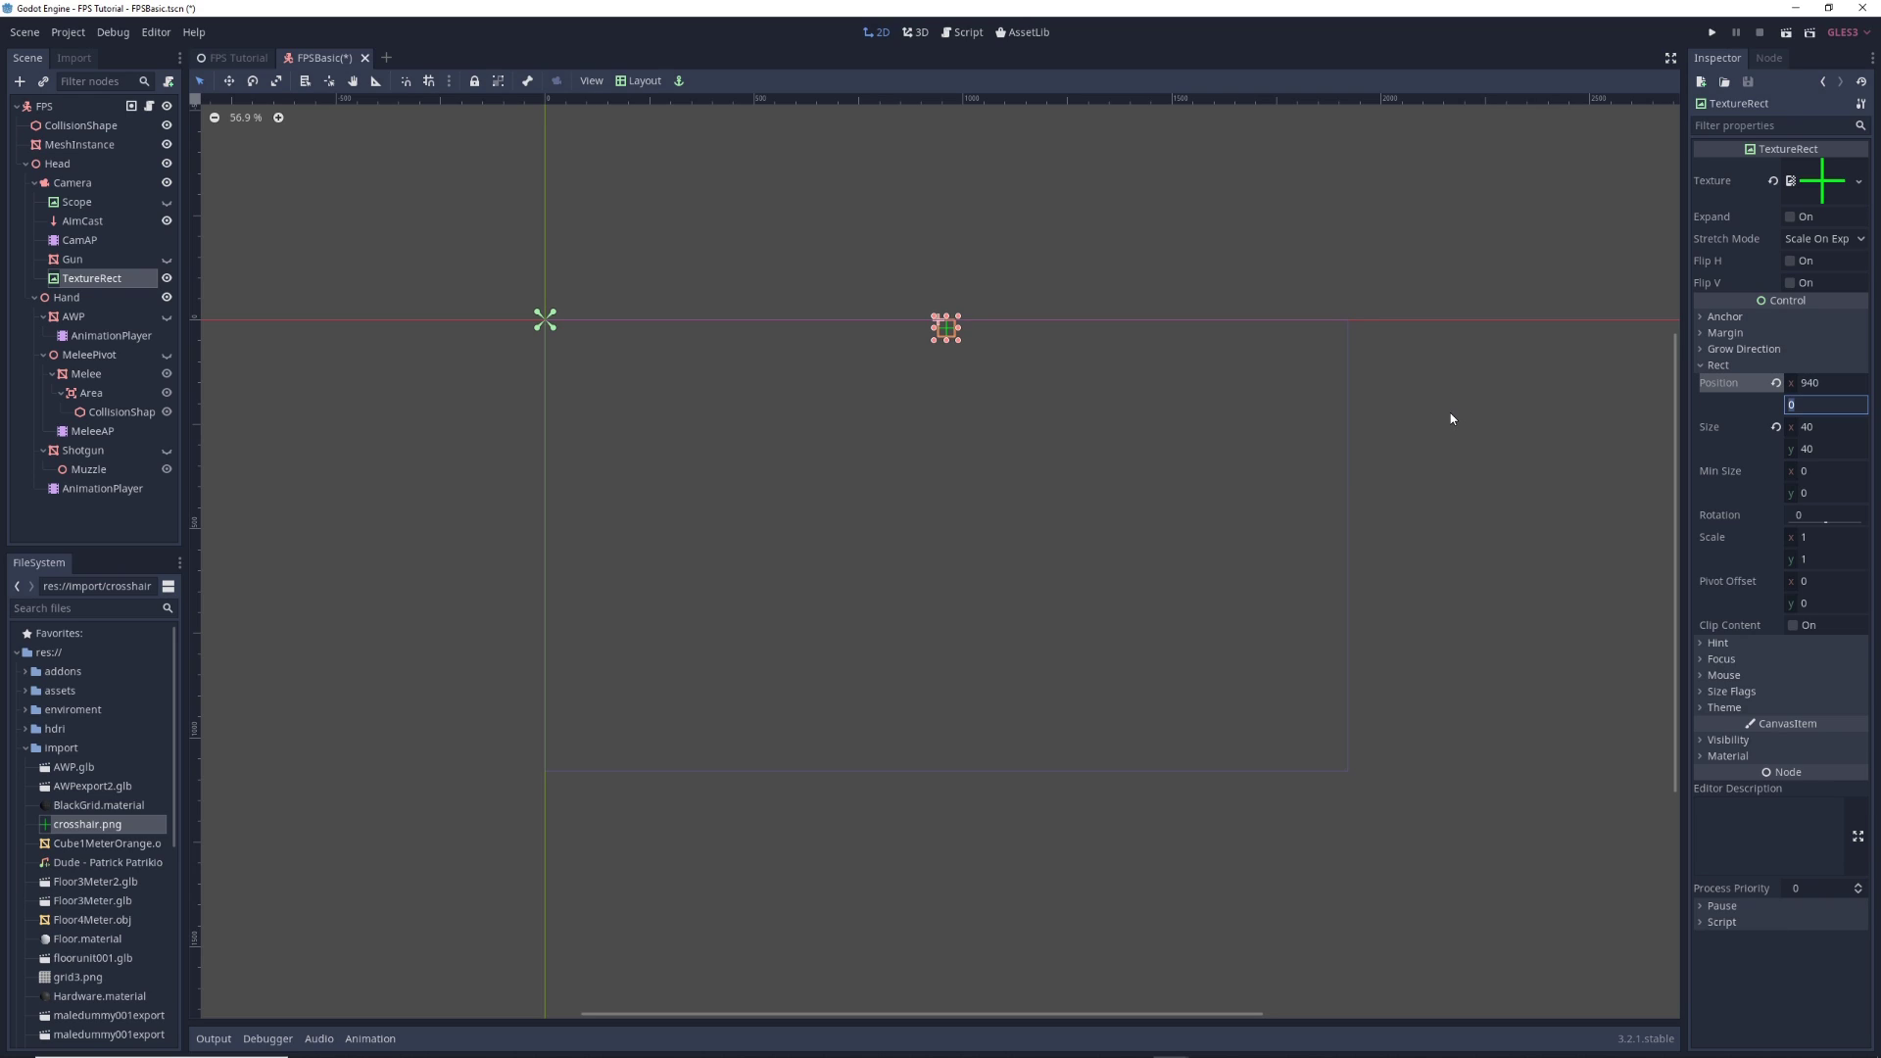
type("540")
key("Return")
left_click(1827, 404)
type("520")
key("Return")
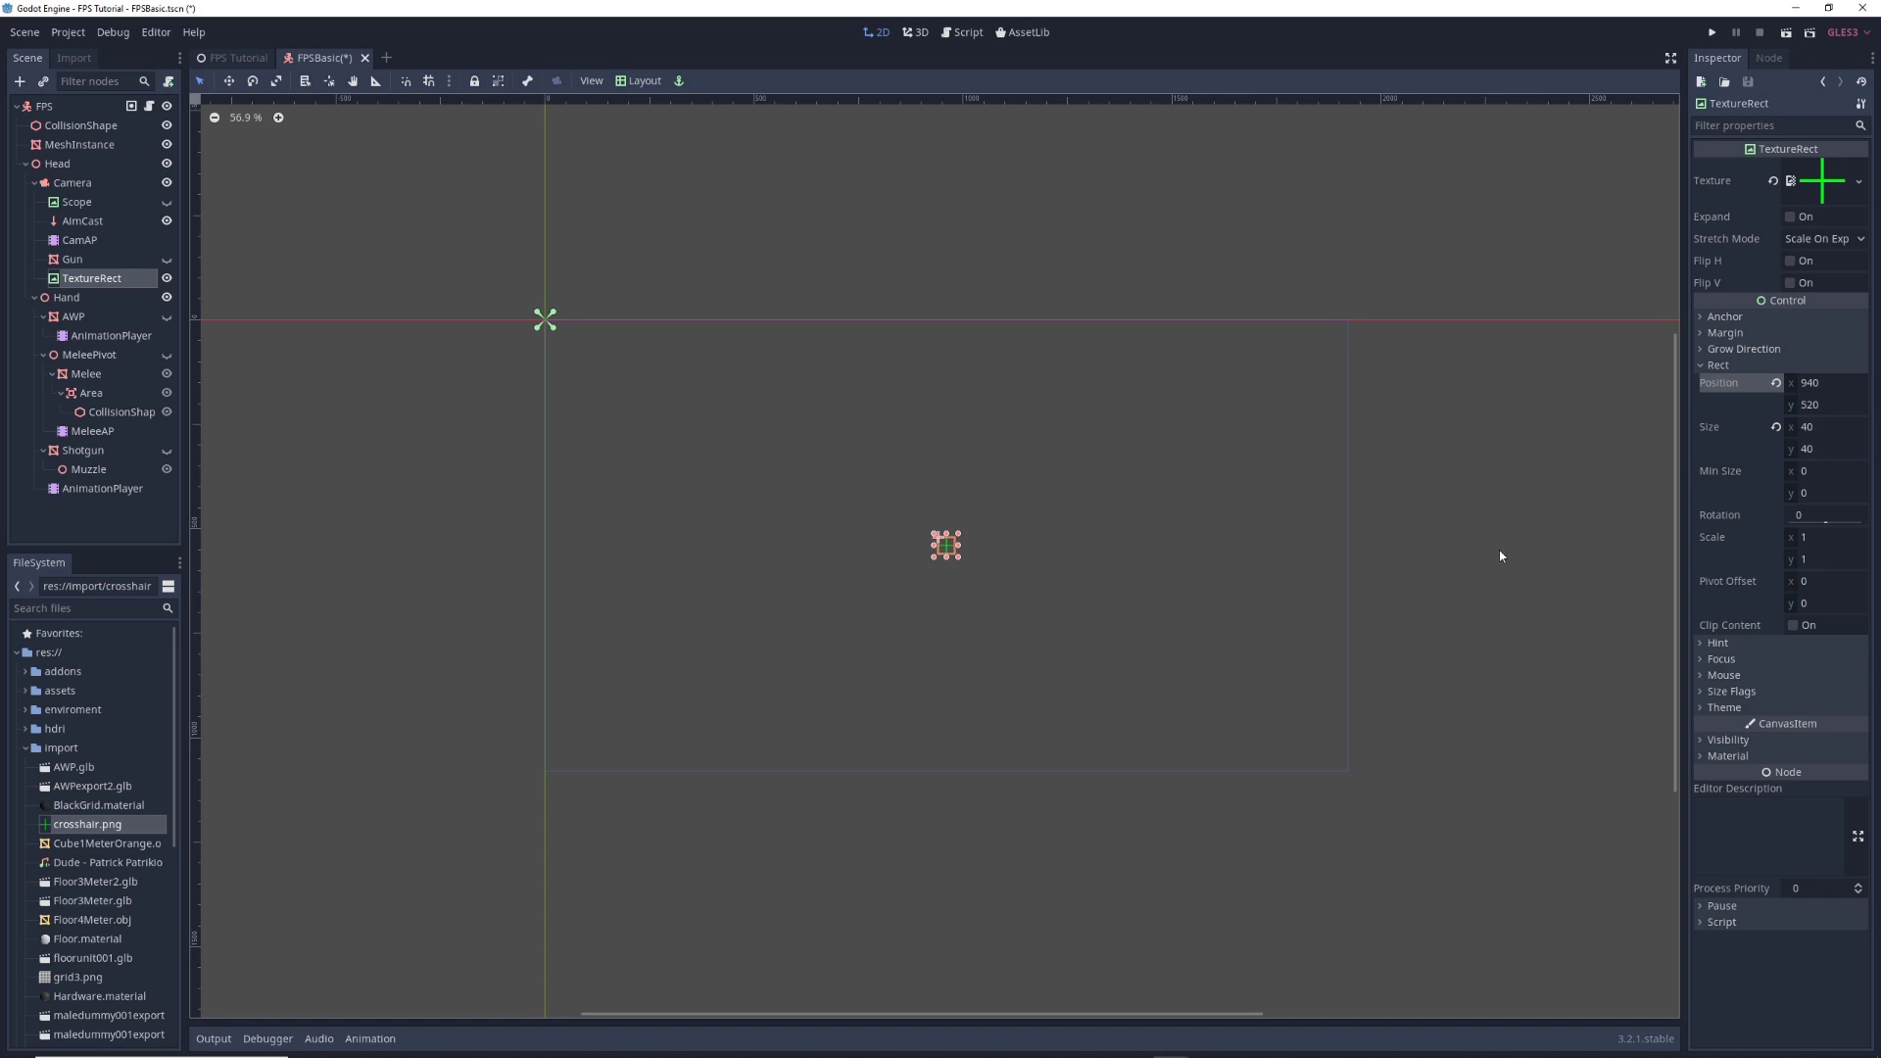
left_click(1541, 573)
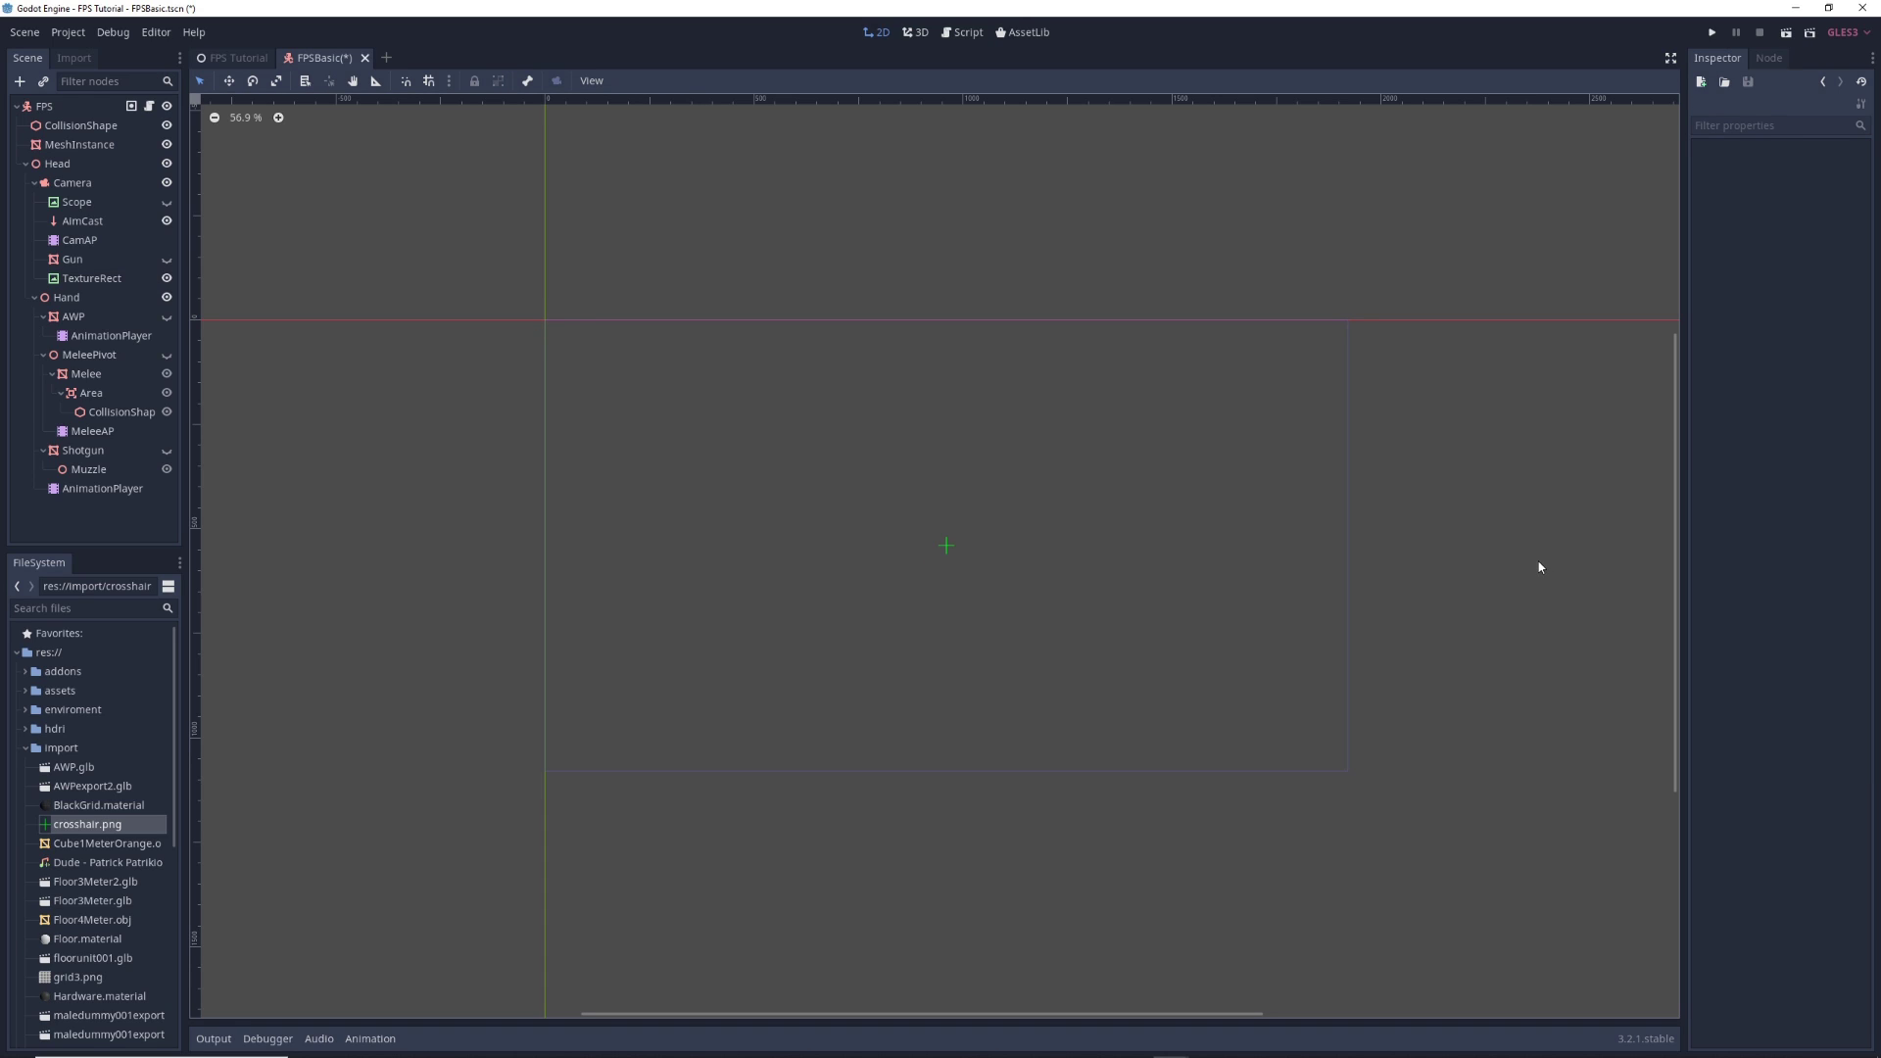
- Run the project with F5 and walk forward and back to verify the centred crosshair
key("F5")
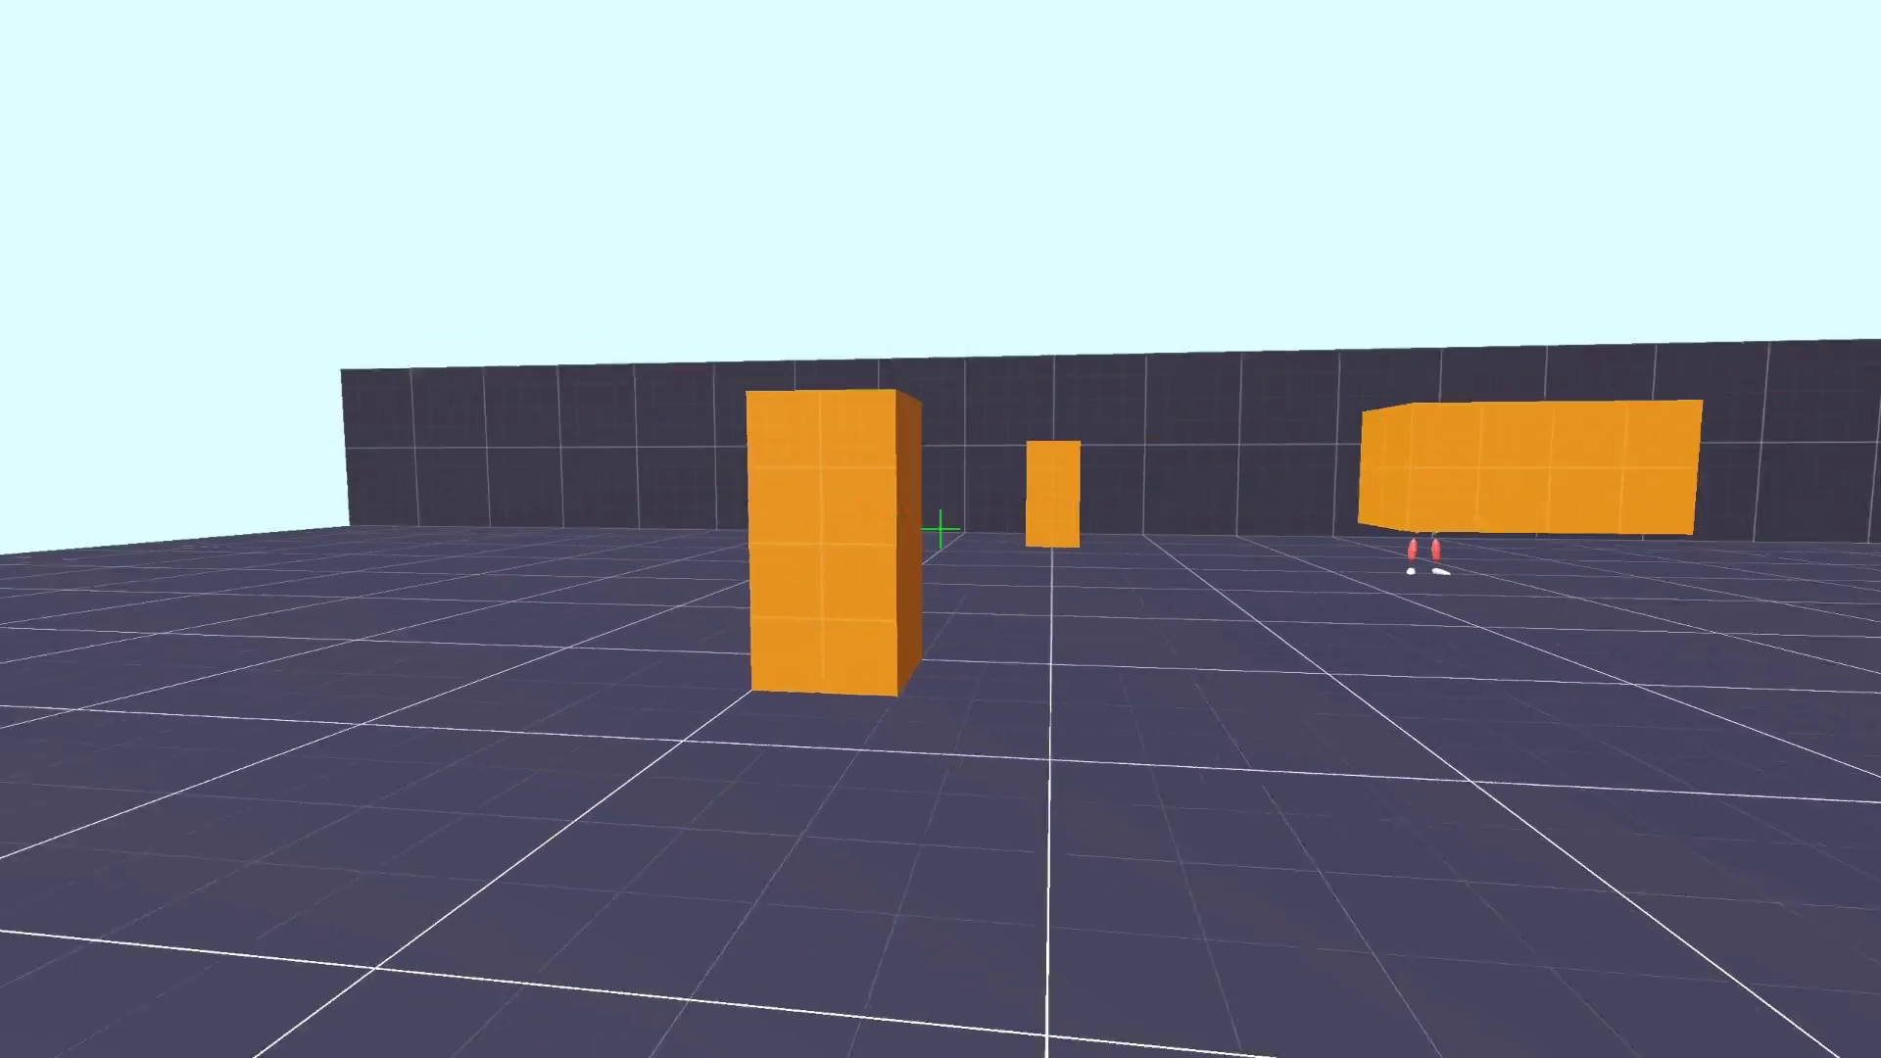
key("w")
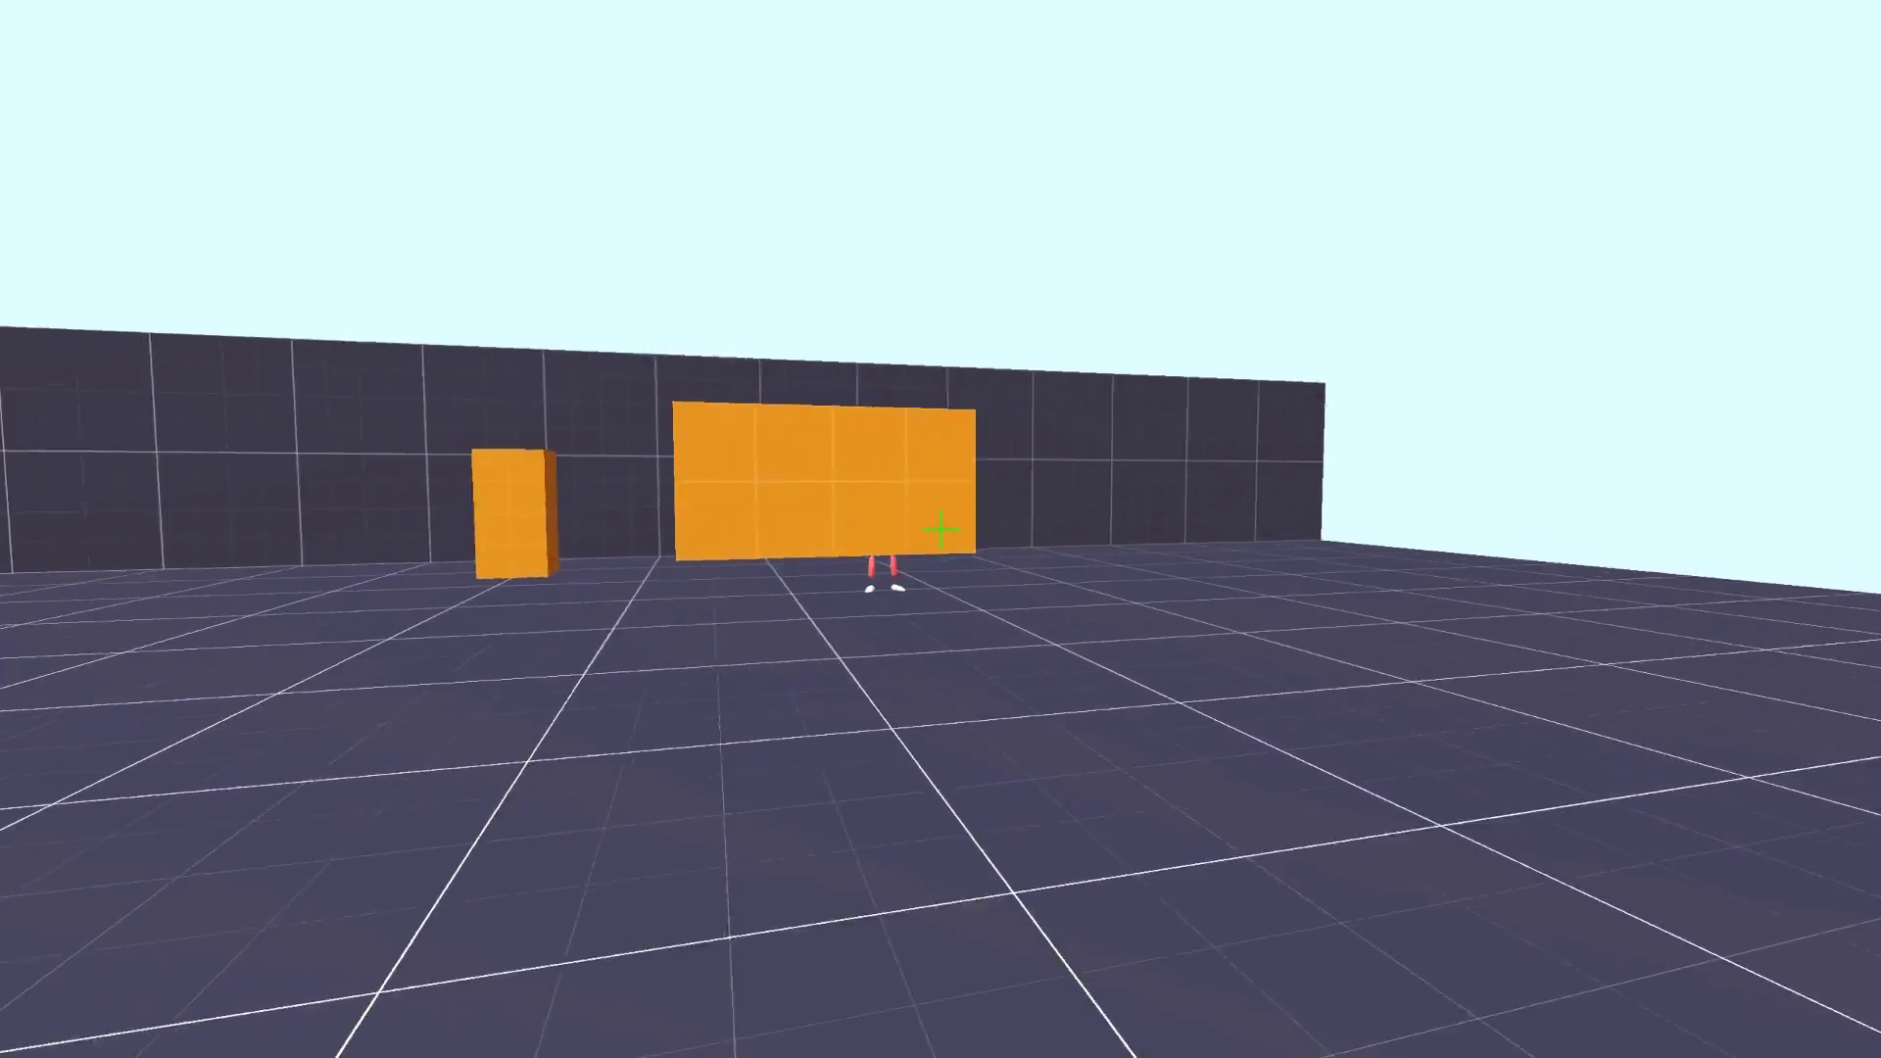
key("s")
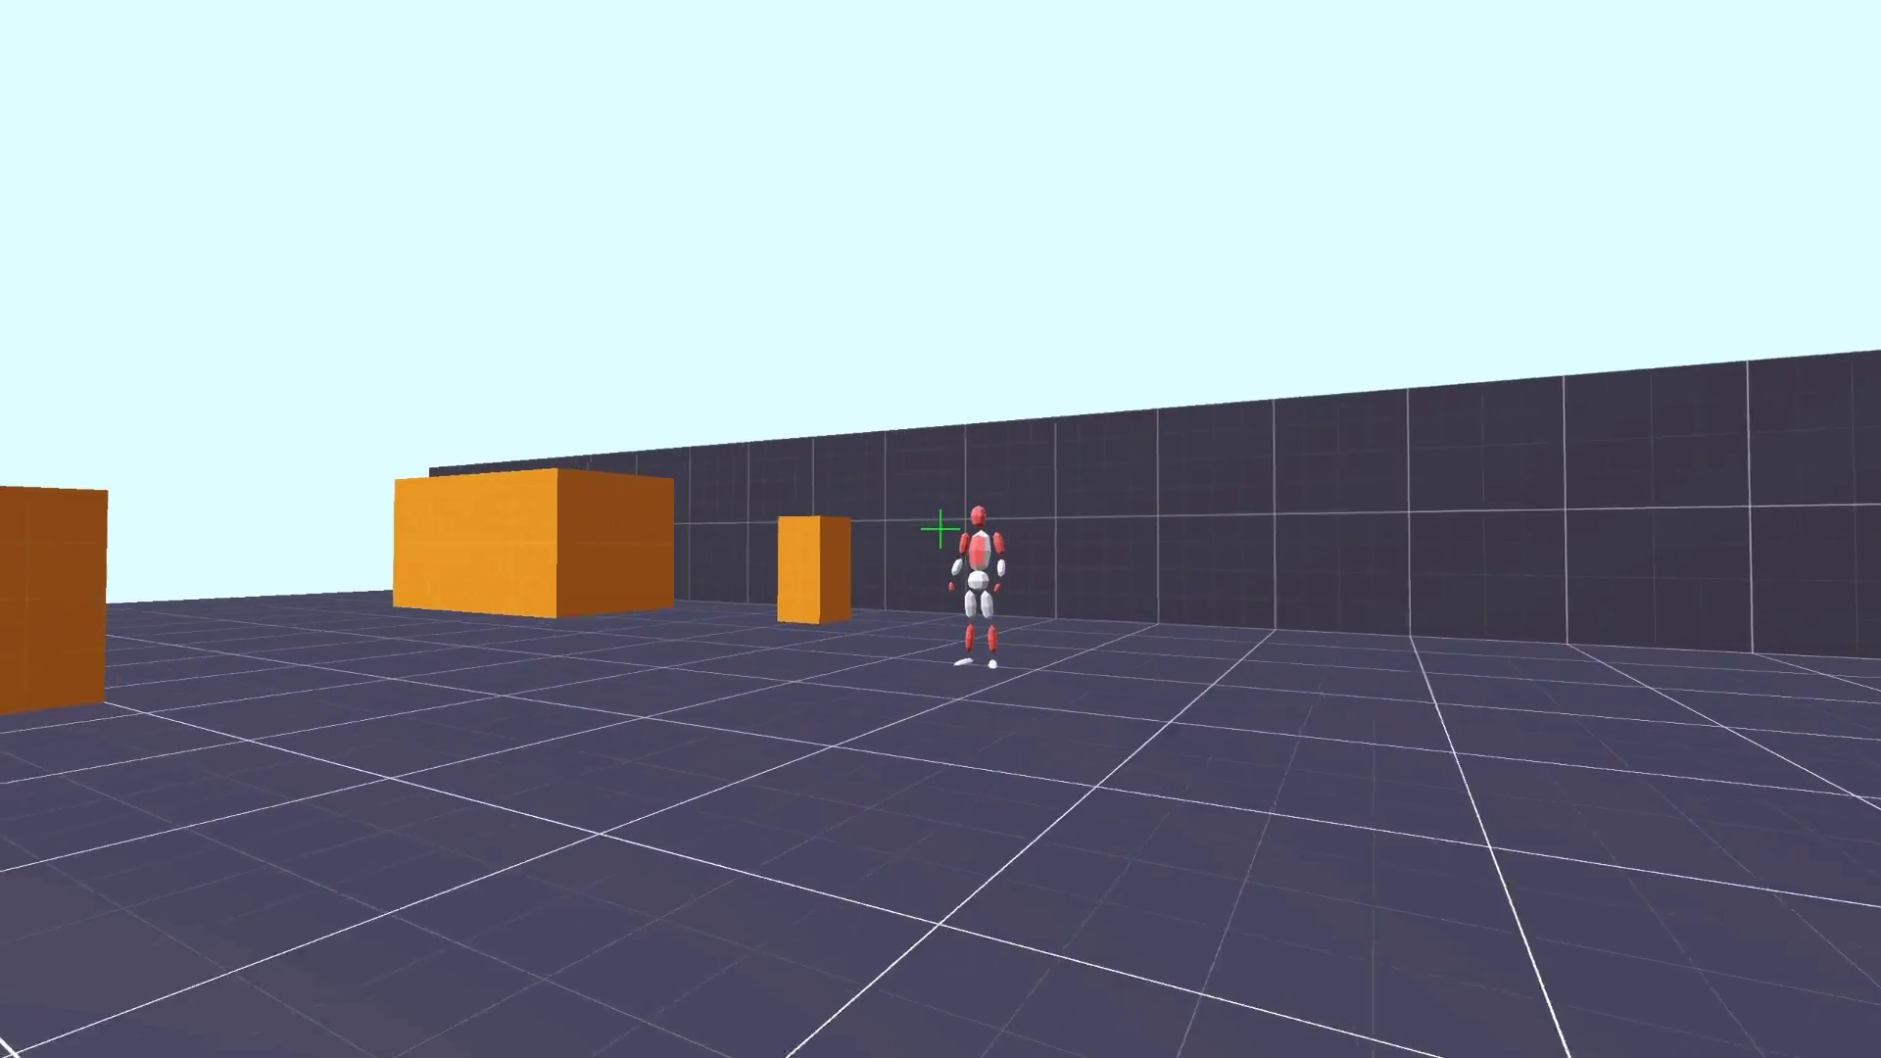